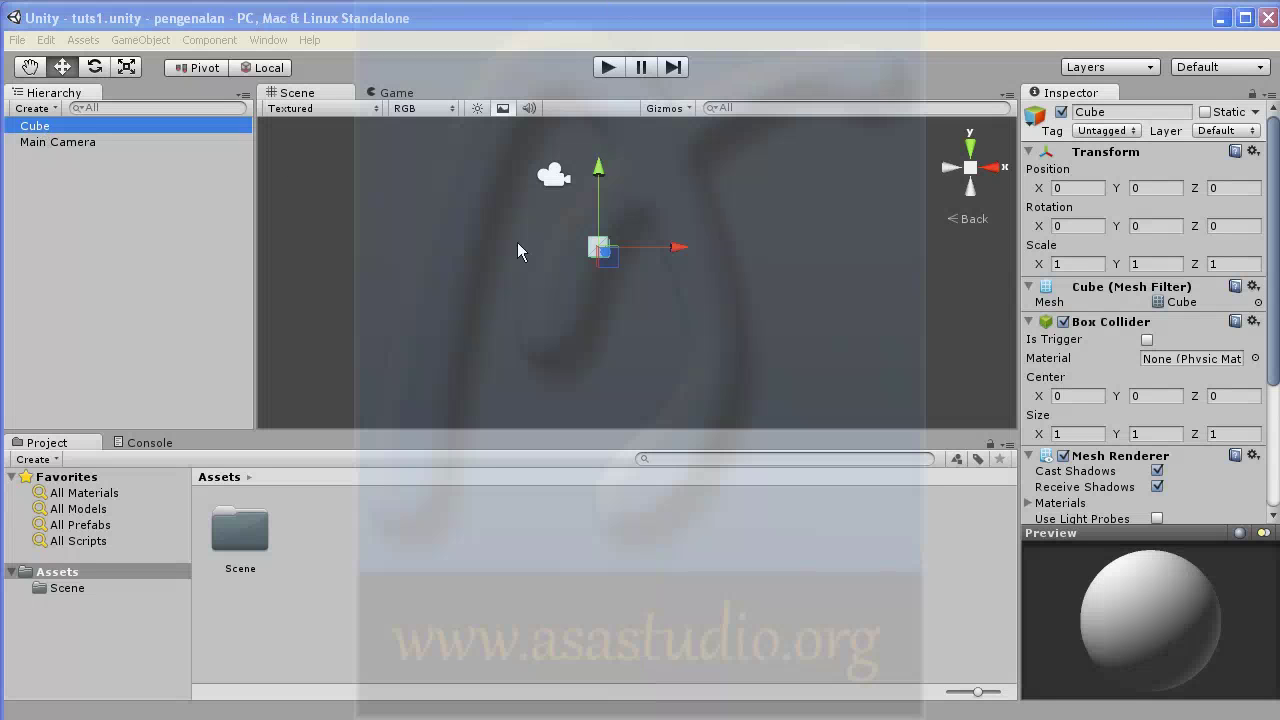
Step: Rename the Cube object in the Hierarchy to 'pemain'
left_click(40, 132)
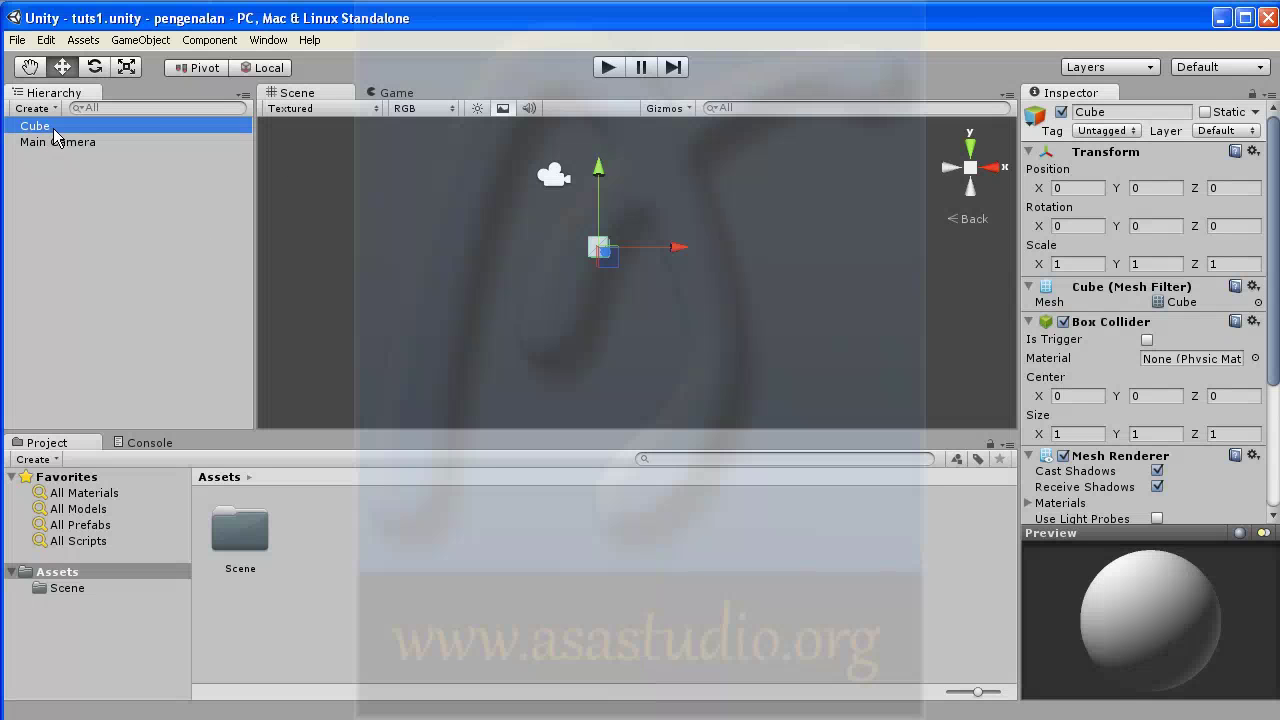
left_click(54, 130)
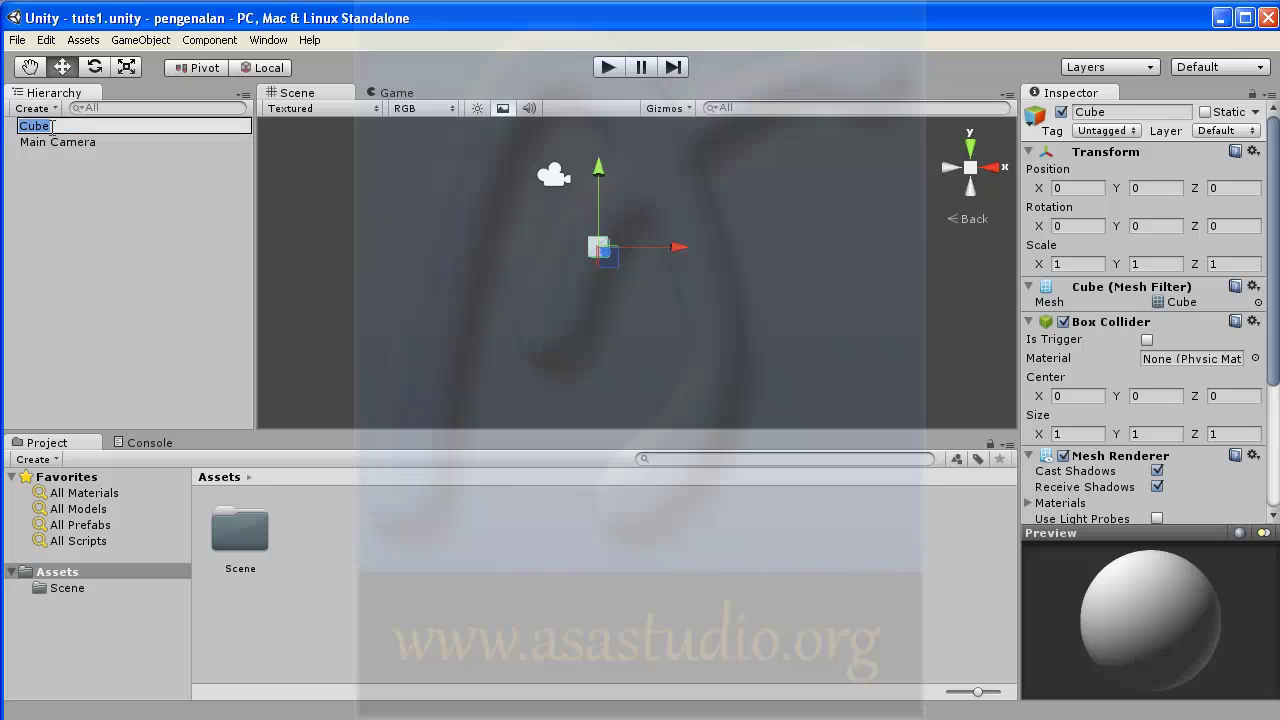
type("pemain")
Step: Commit the name pemain and add a second cube via GameObject > Create Other > Cube
left_click(81, 179)
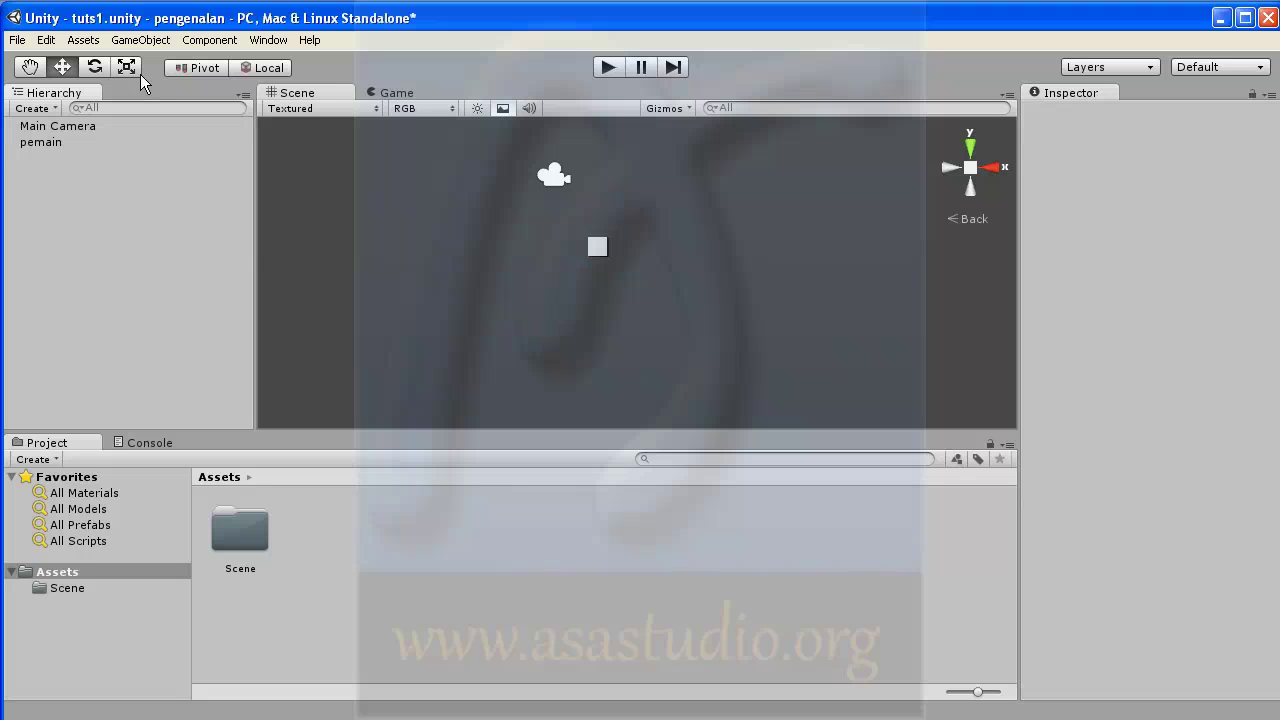
left_click(148, 40)
mouse_move(150, 78)
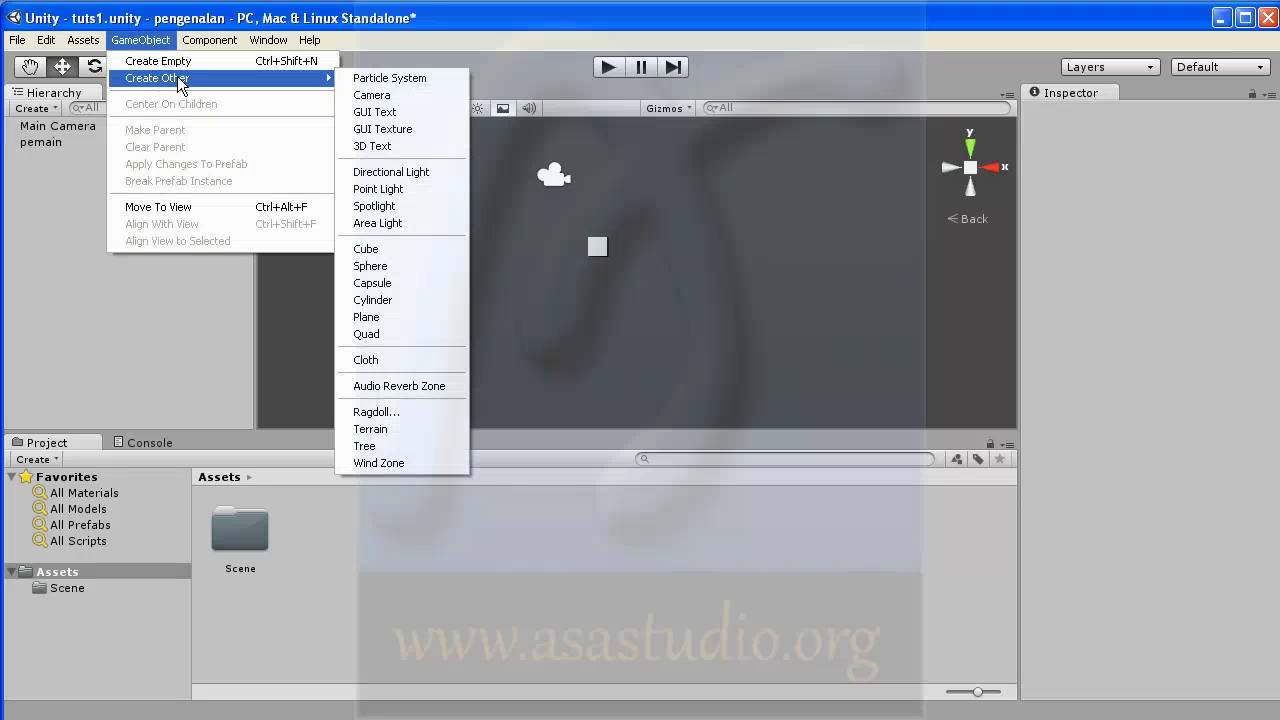
left_click(444, 248)
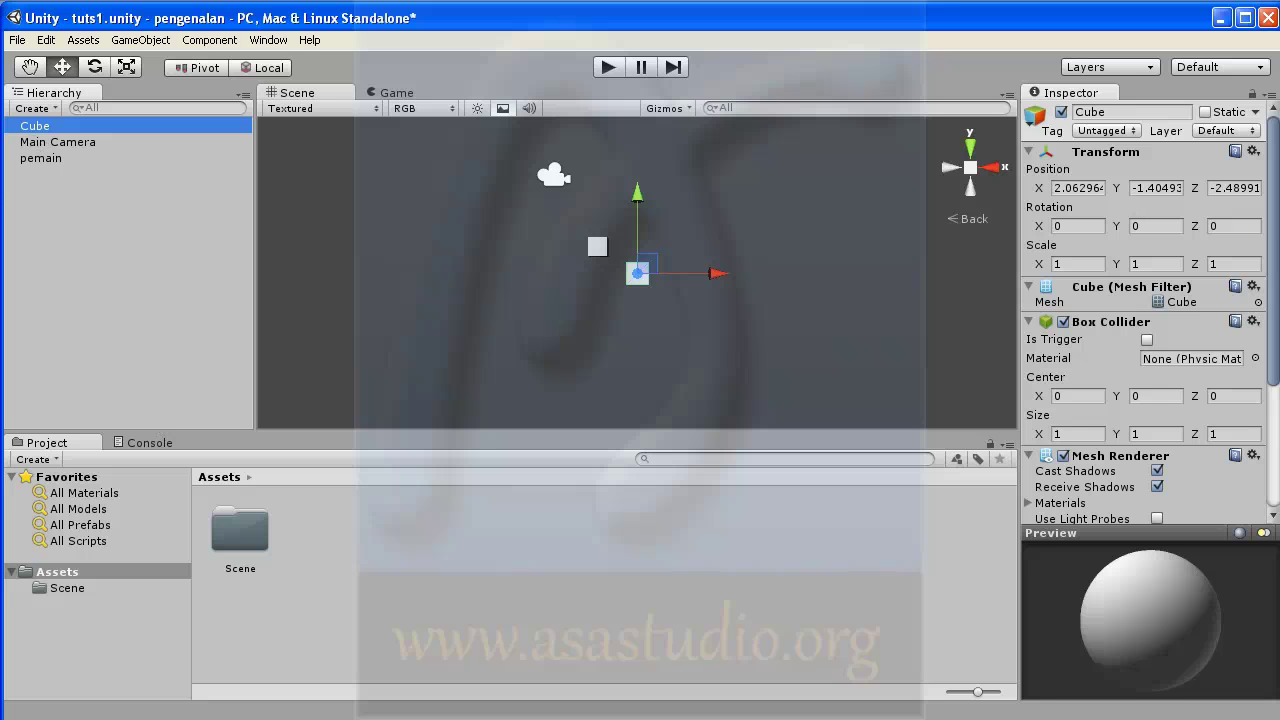
Step: Reset the new cube's Transform to the origin and set its Position Y to -0.5
left_click(1252, 152)
left_click(1258, 172)
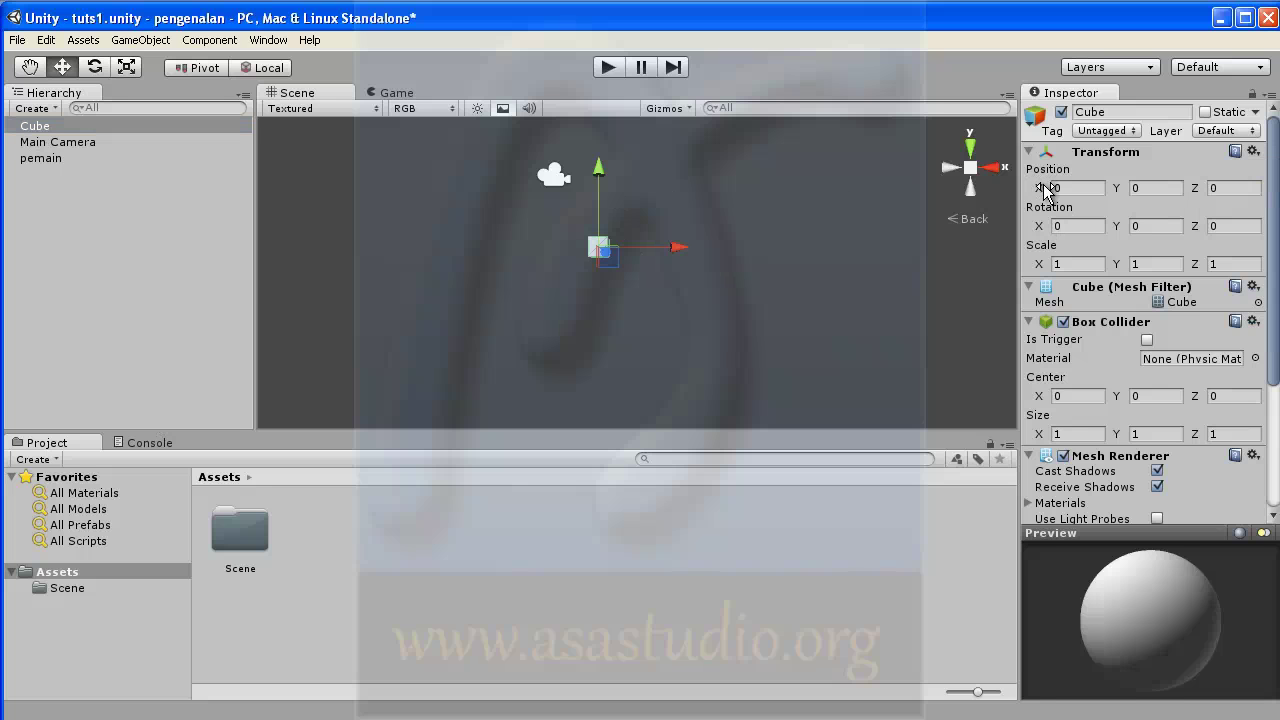
left_click_drag(598, 178, 599, 182)
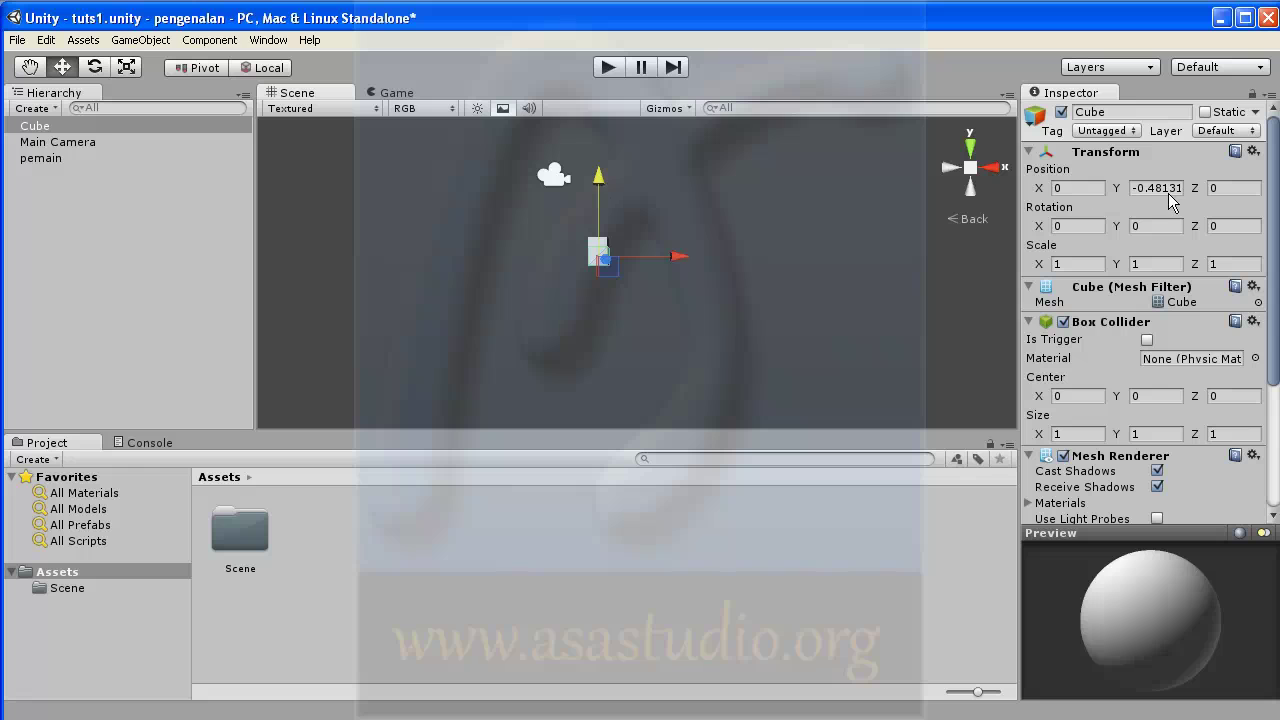
left_click(1155, 188)
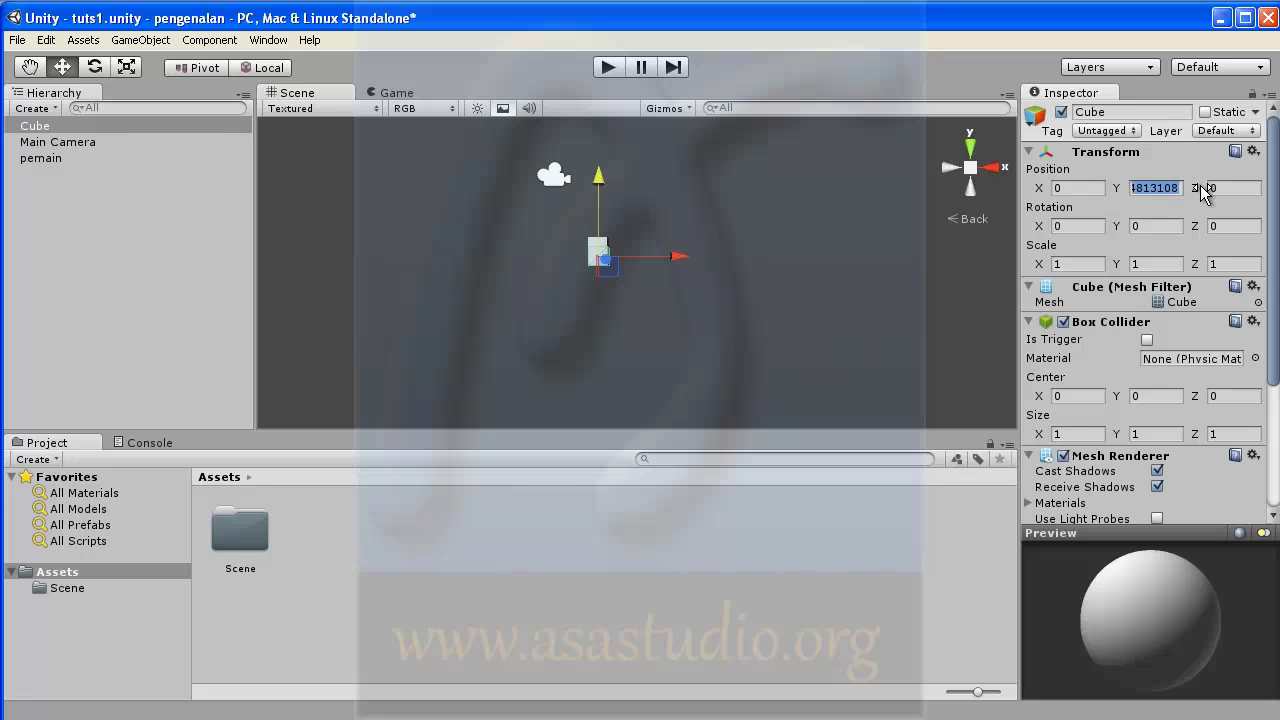
type("-0.5")
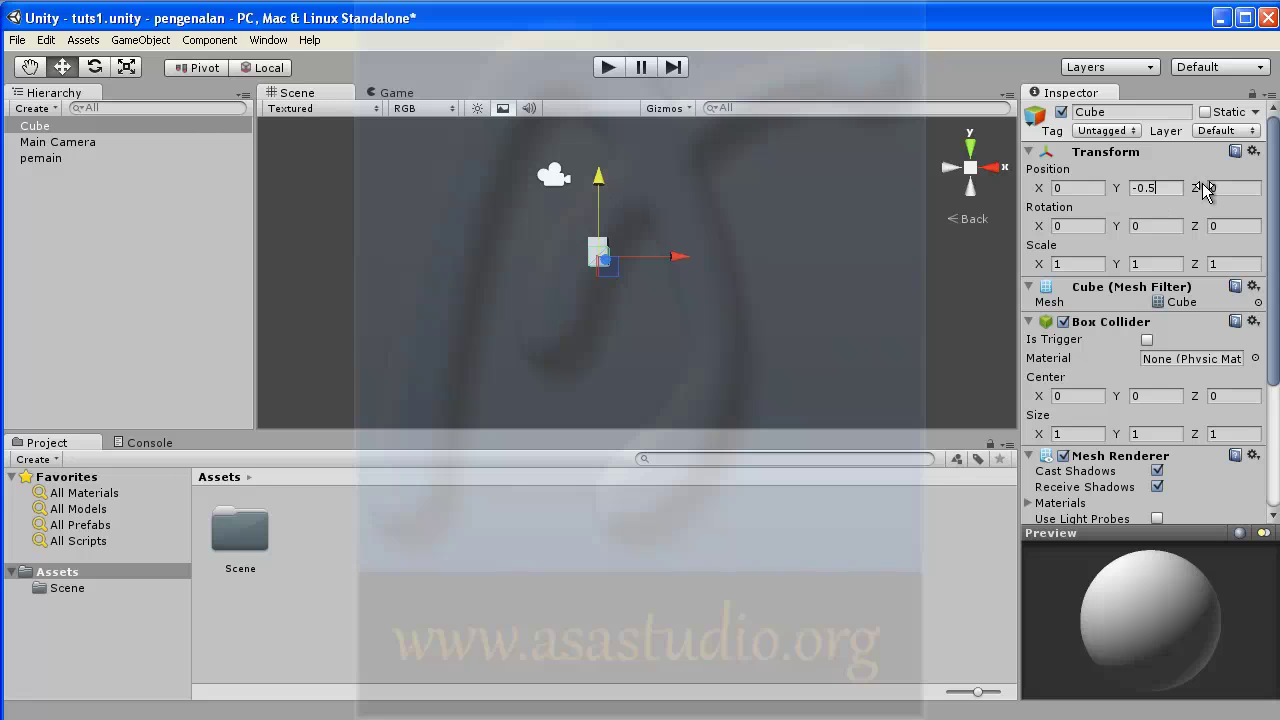
key("Tab")
Step: Scale the cube to 100 on X, Y and Z and frame it in the scene view
left_click(1094, 263)
type("0")
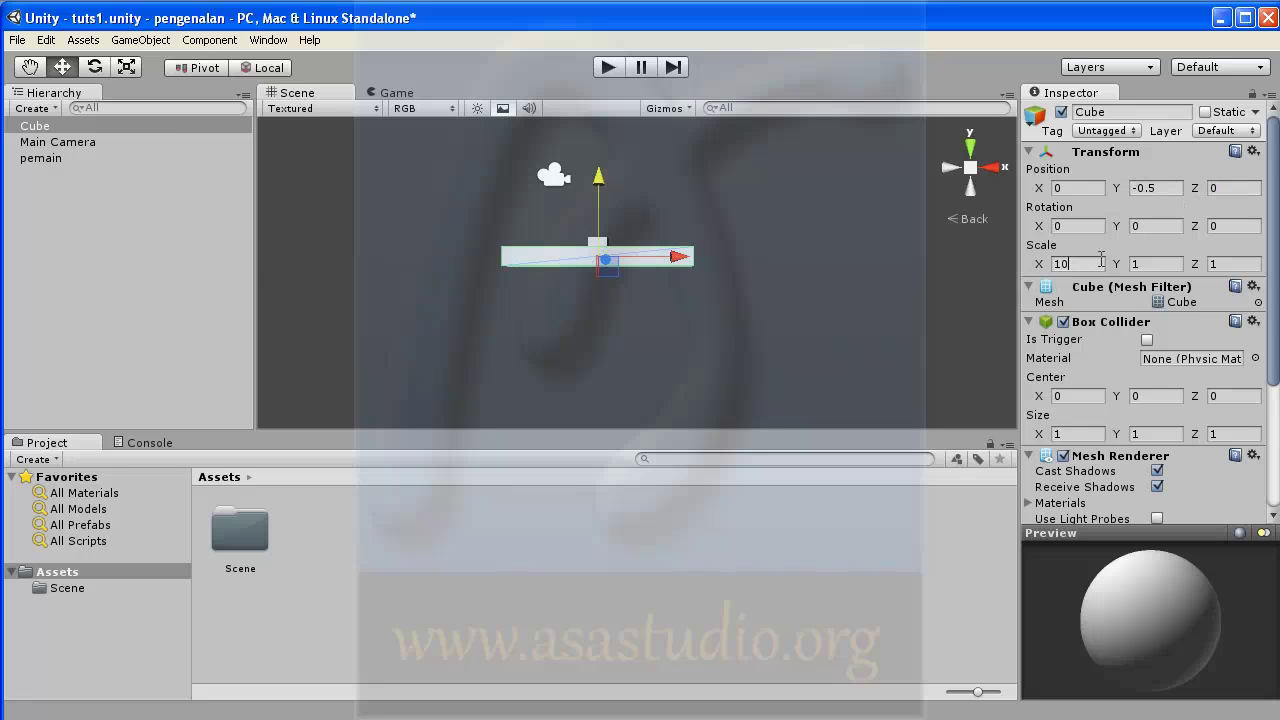
type("0")
left_click(1170, 263)
type("0")
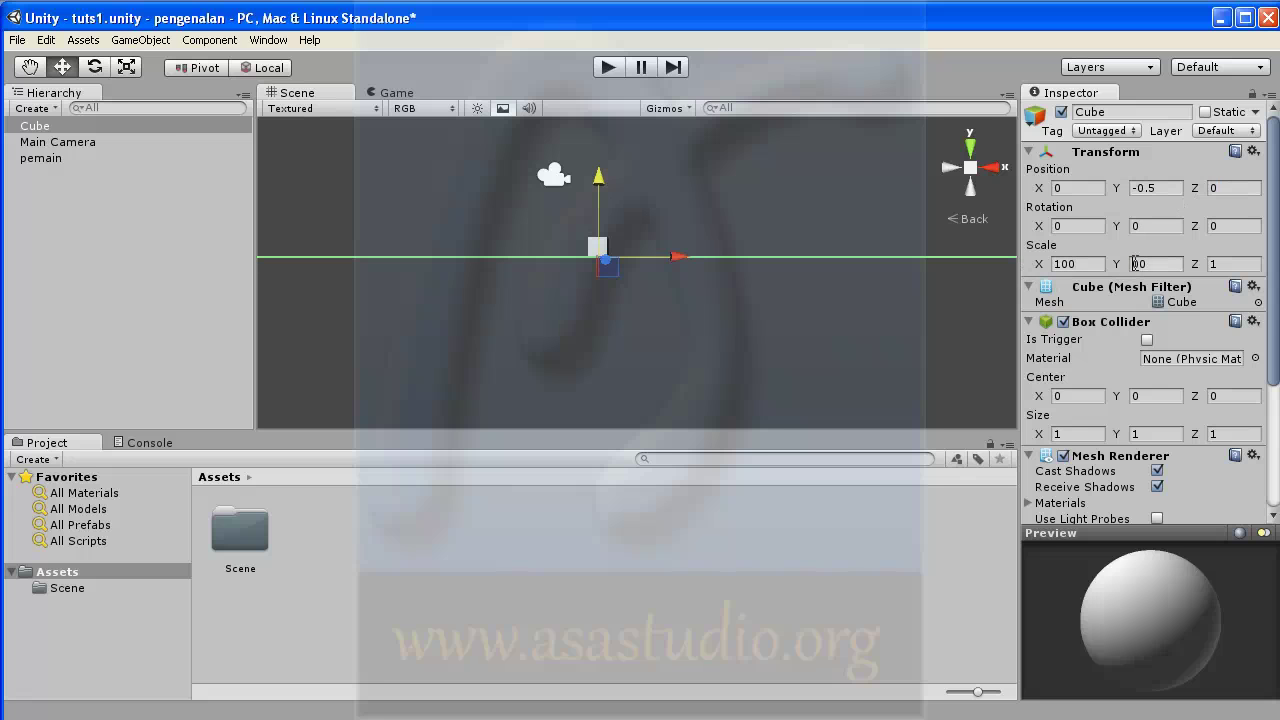
type("100")
left_click(1238, 263)
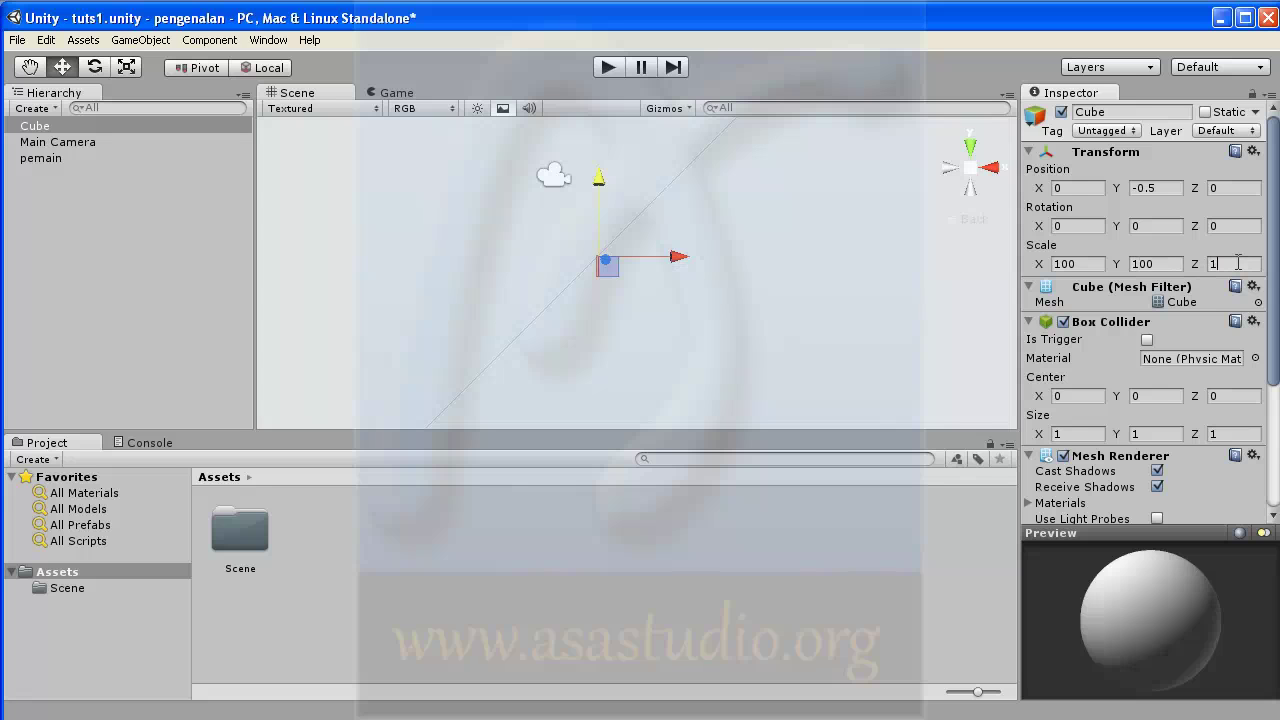
type("00")
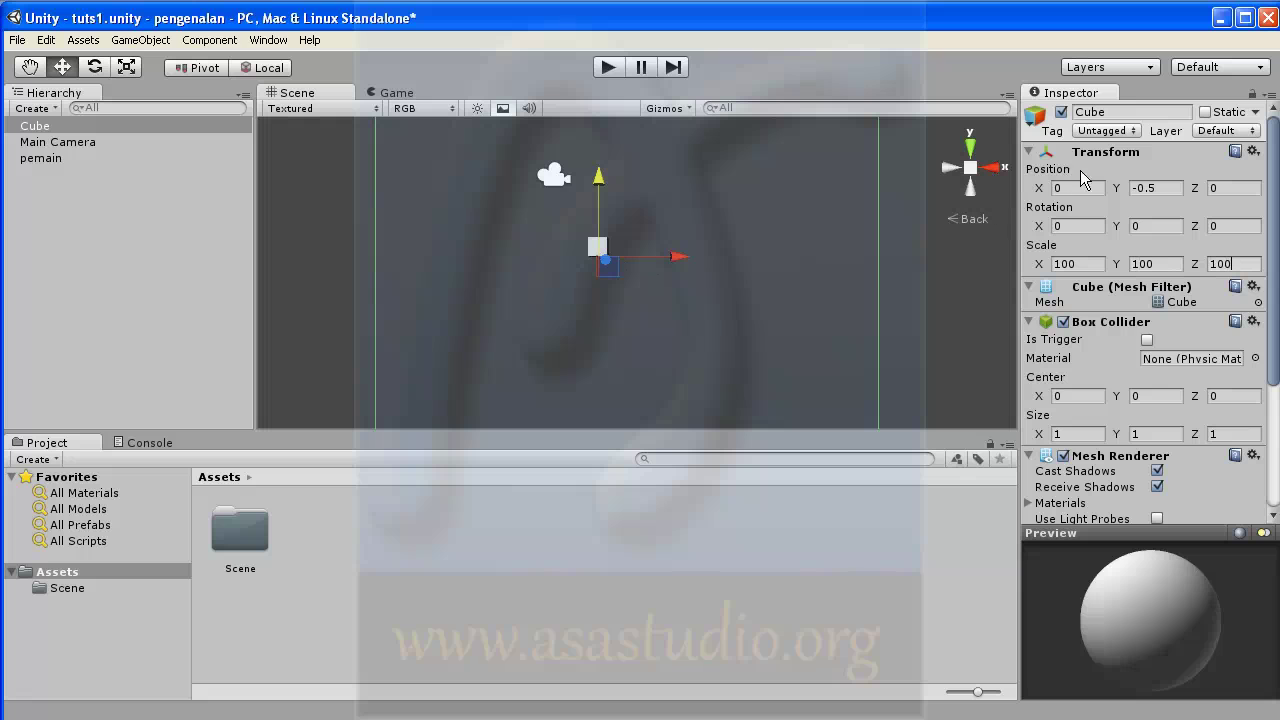
double_click(36, 127)
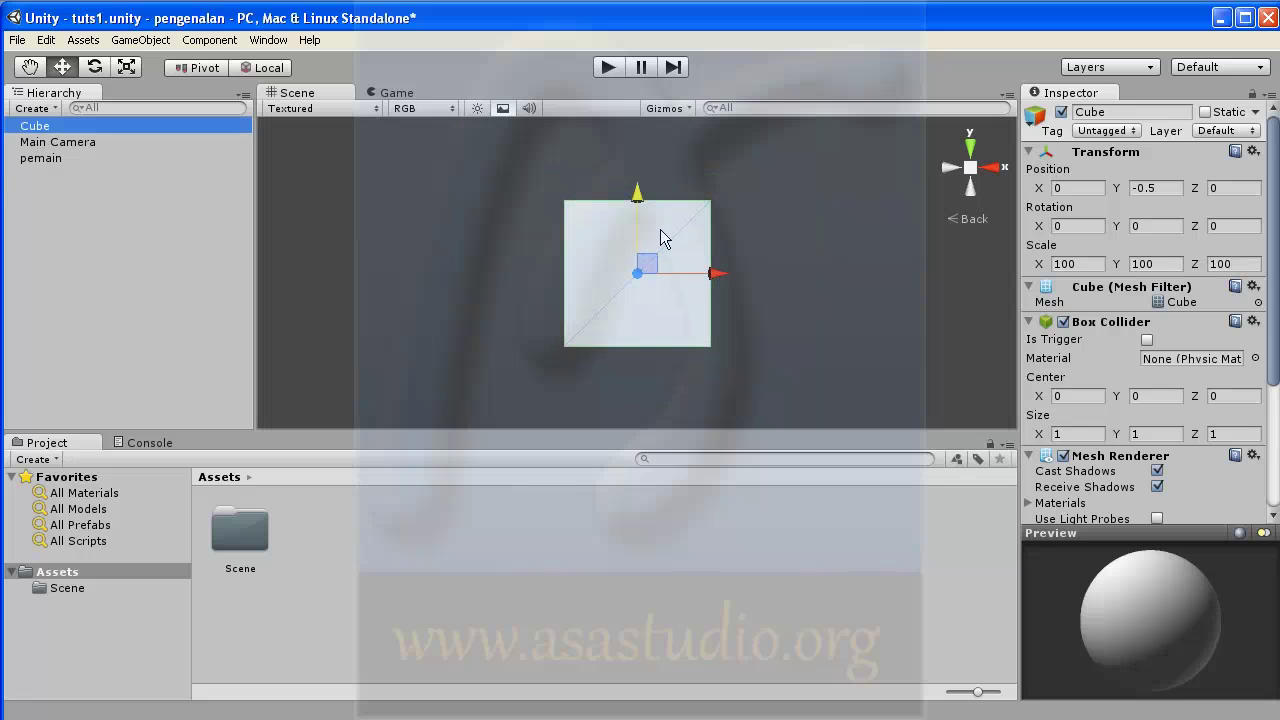
Step: Frame pemain, then zoom out and orbit to an angled perspective over the large backdrop cube
double_click(39, 161)
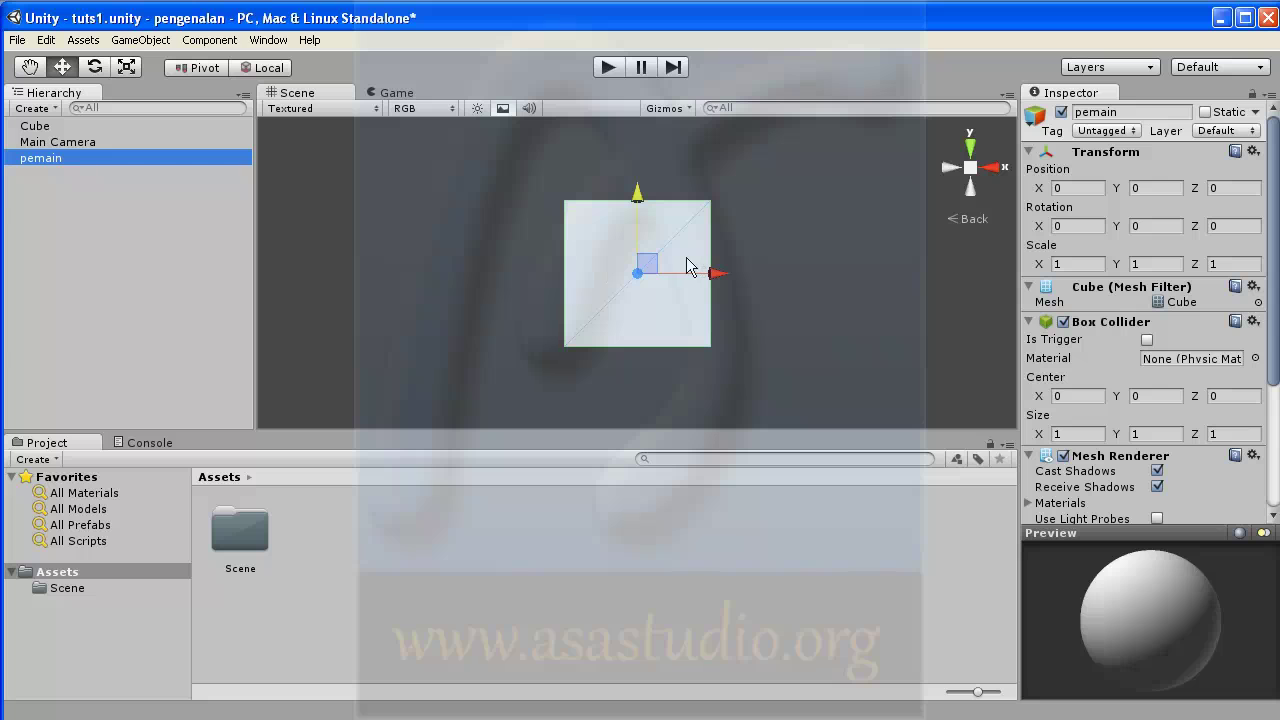
left_click(996, 169)
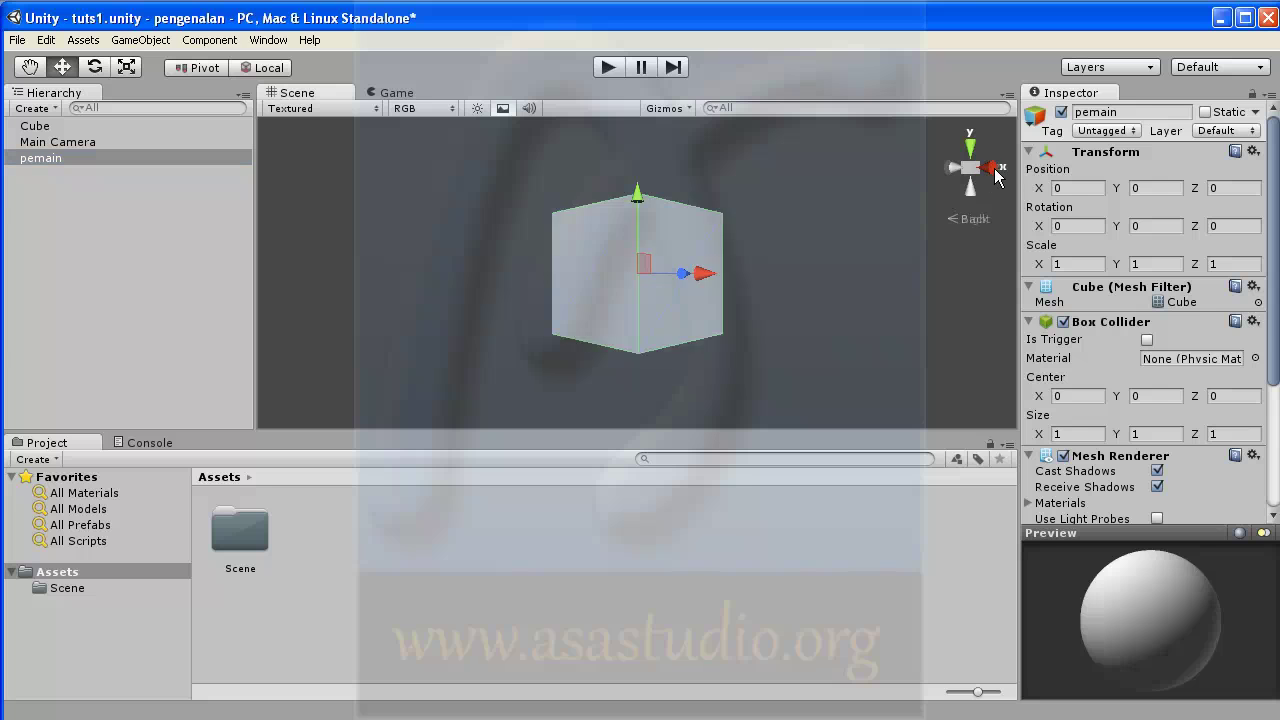
scroll(675, 287, "down", 3)
scroll(675, 287, "down", 2)
scroll(675, 287, "down", 1)
mouse_move(695, 196)
left_mouse_down("alt")
mouse_move(650, 105)
mouse_move(626, 306)
left_mouse_up("alt")
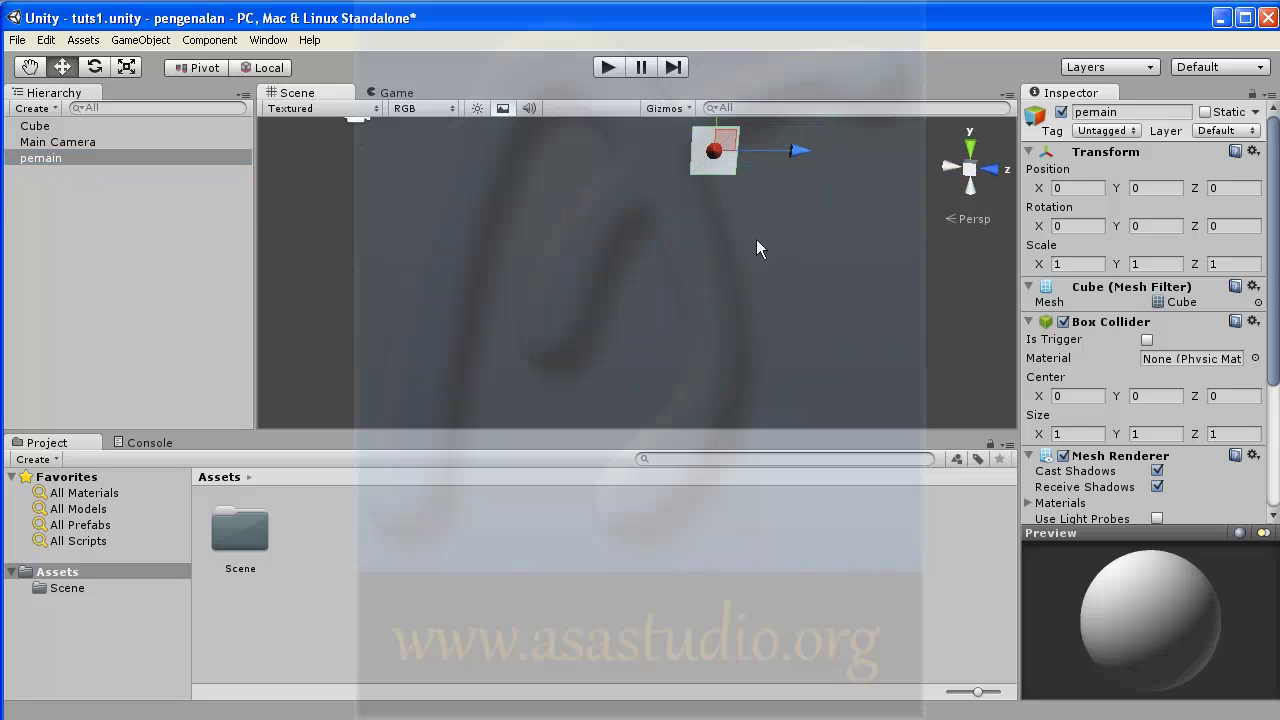
left_click_drag(786, 194, 763, 261)
scroll(763, 261, "down", 1)
key("w")
scroll(745, 268, "down", 1)
scroll(730, 274, "down", 1)
scroll(732, 286, "down", 1)
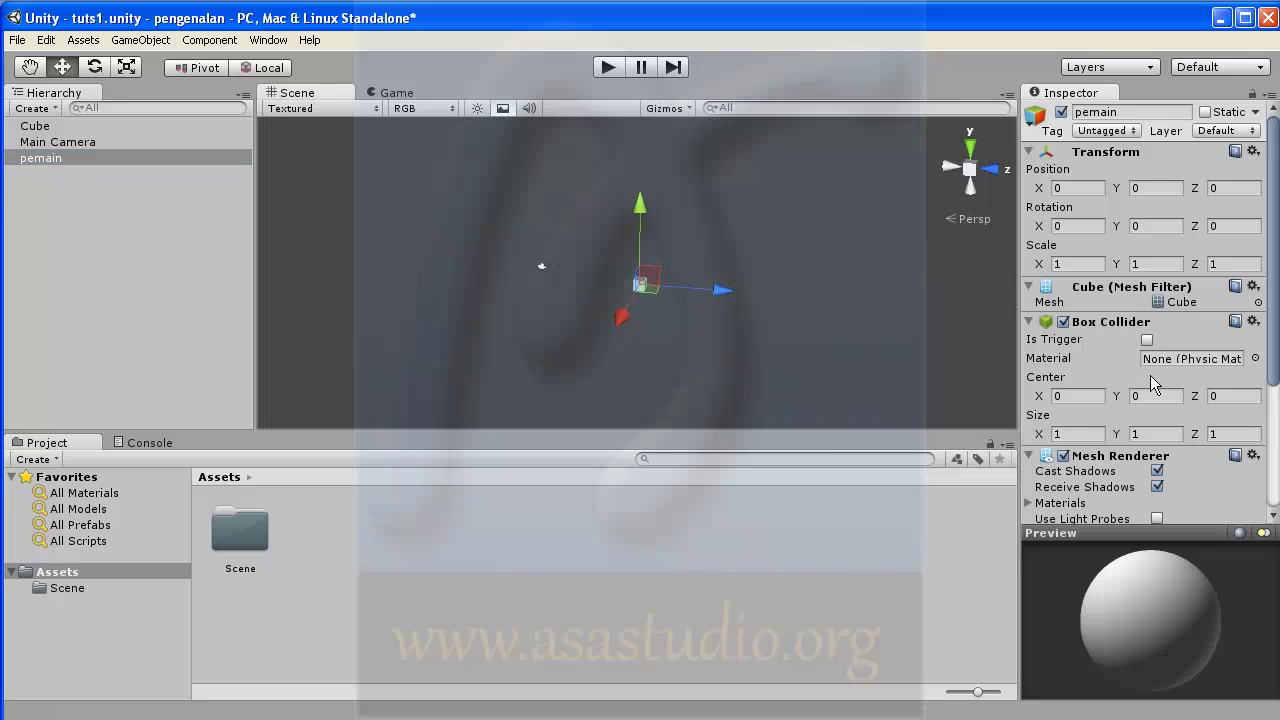
Step: Cut the ground cube's scale from 100 to 10 on X, Y and Z
left_click(30, 125)
left_click(1078, 263)
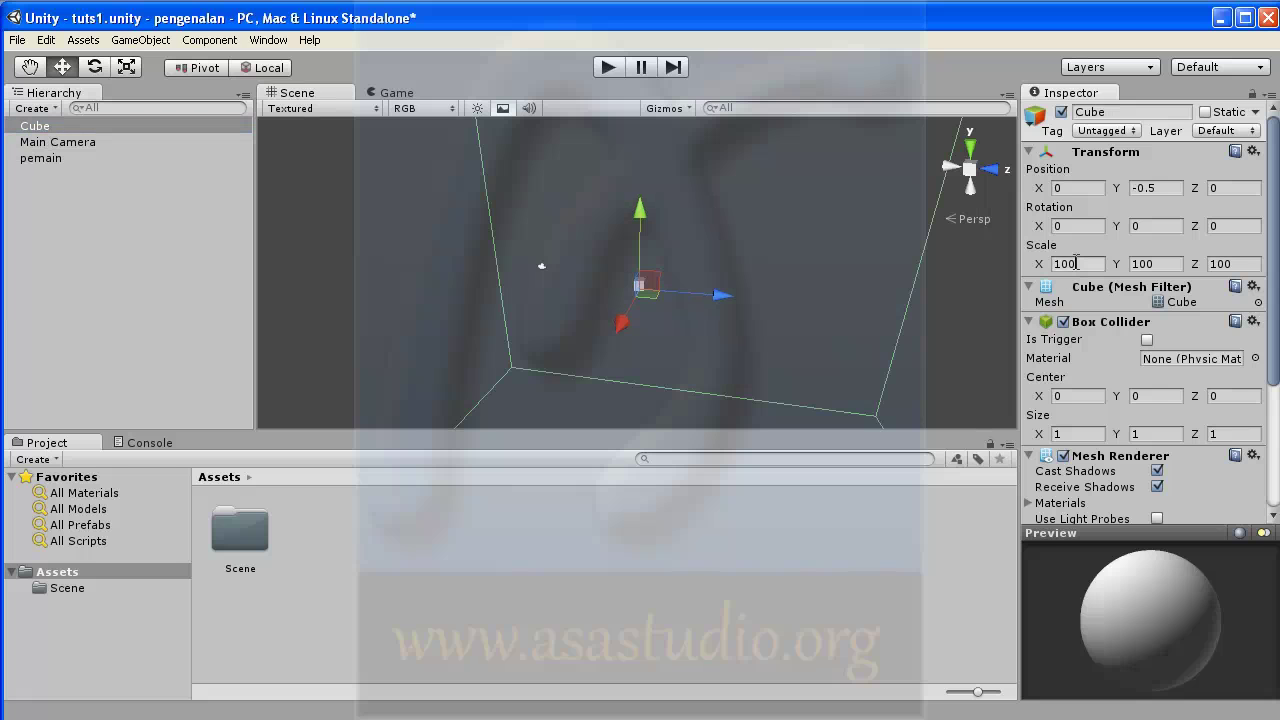
left_click(1085, 262)
key("BackSpace")
left_click(1125, 264)
left_click(1176, 264)
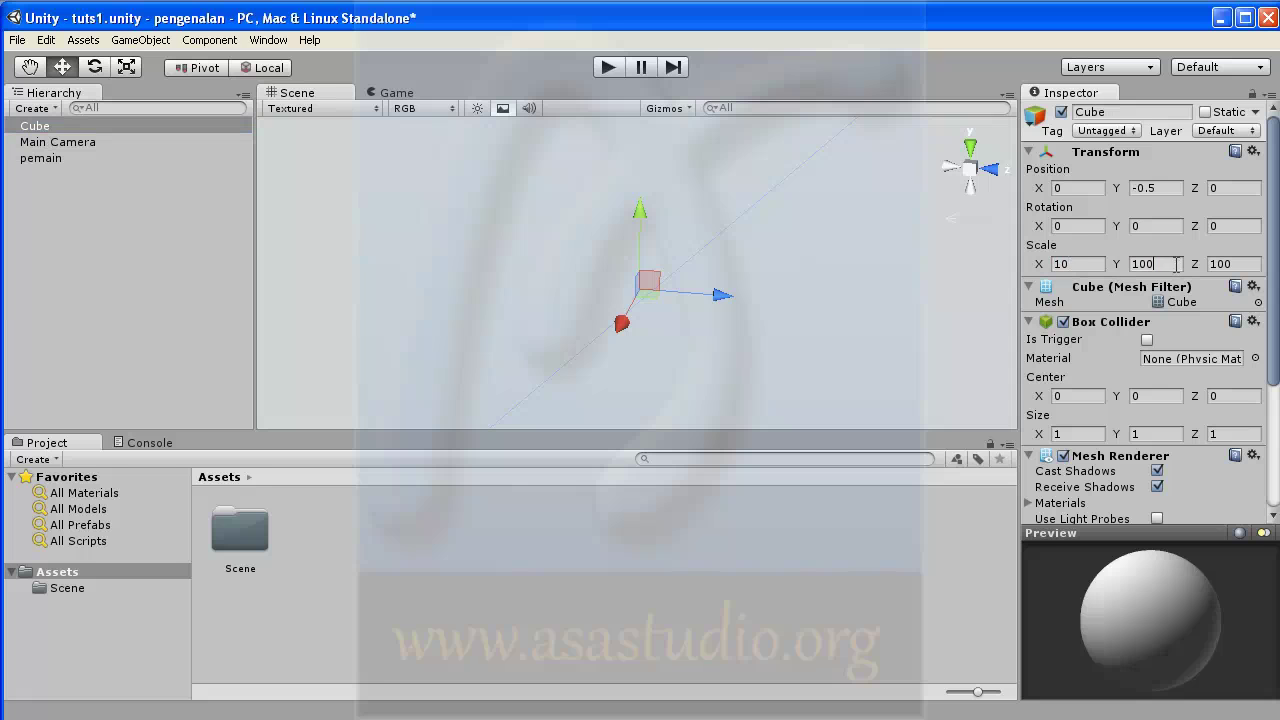
key("BackSpace")
left_click(1246, 263)
left_click(1246, 263)
key("BackSpace")
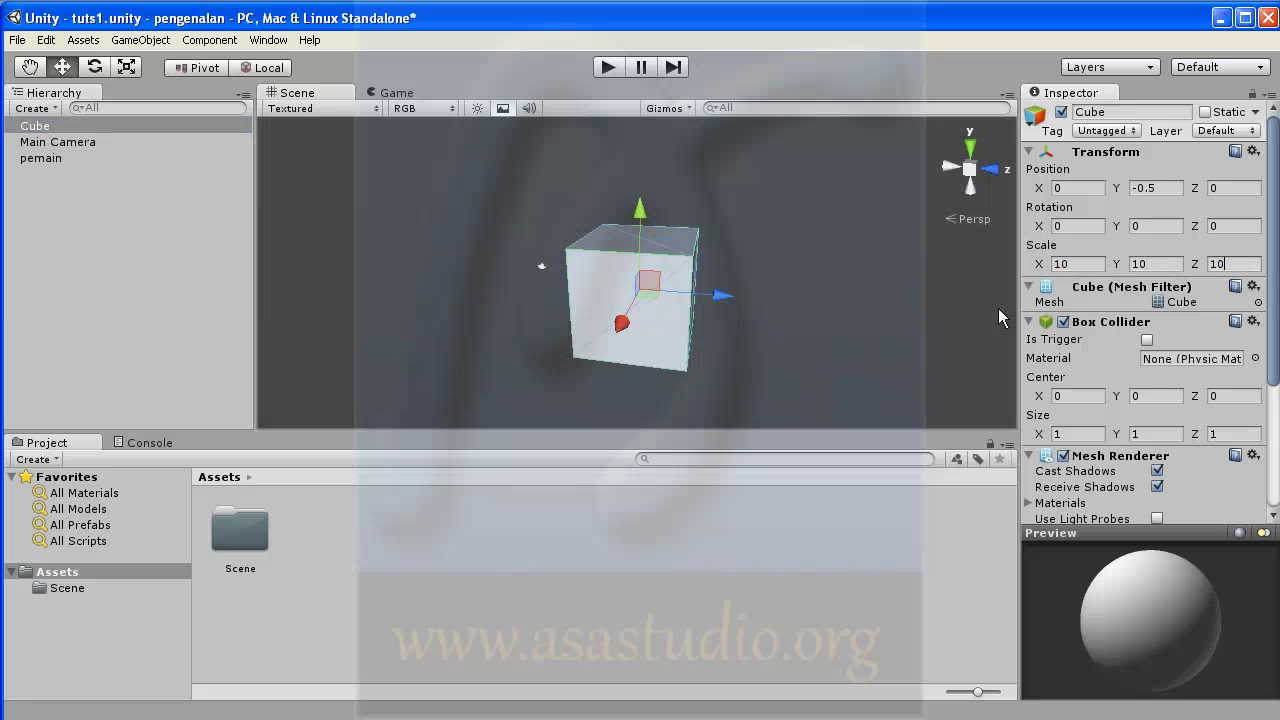
left_click(33, 127)
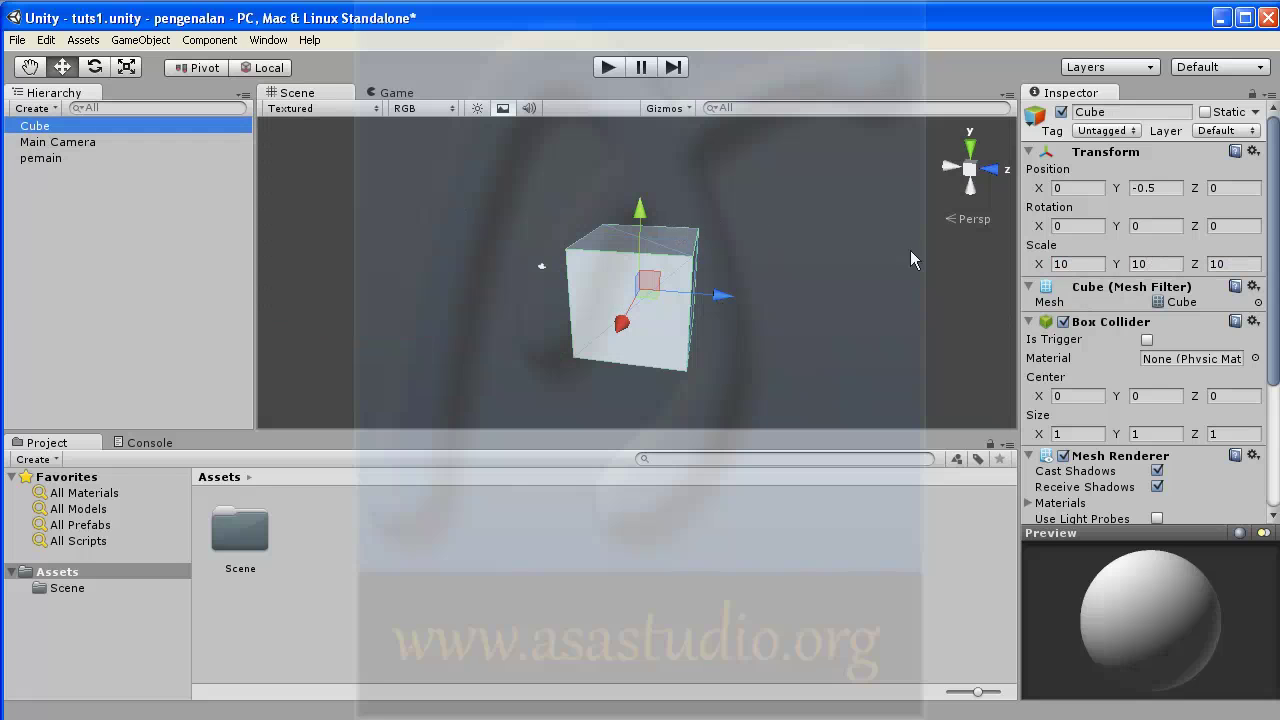
Step: Set the ground cube's Y scale to 1, making a flat 10 × 1 × 10 slab
left_click(1140, 264)
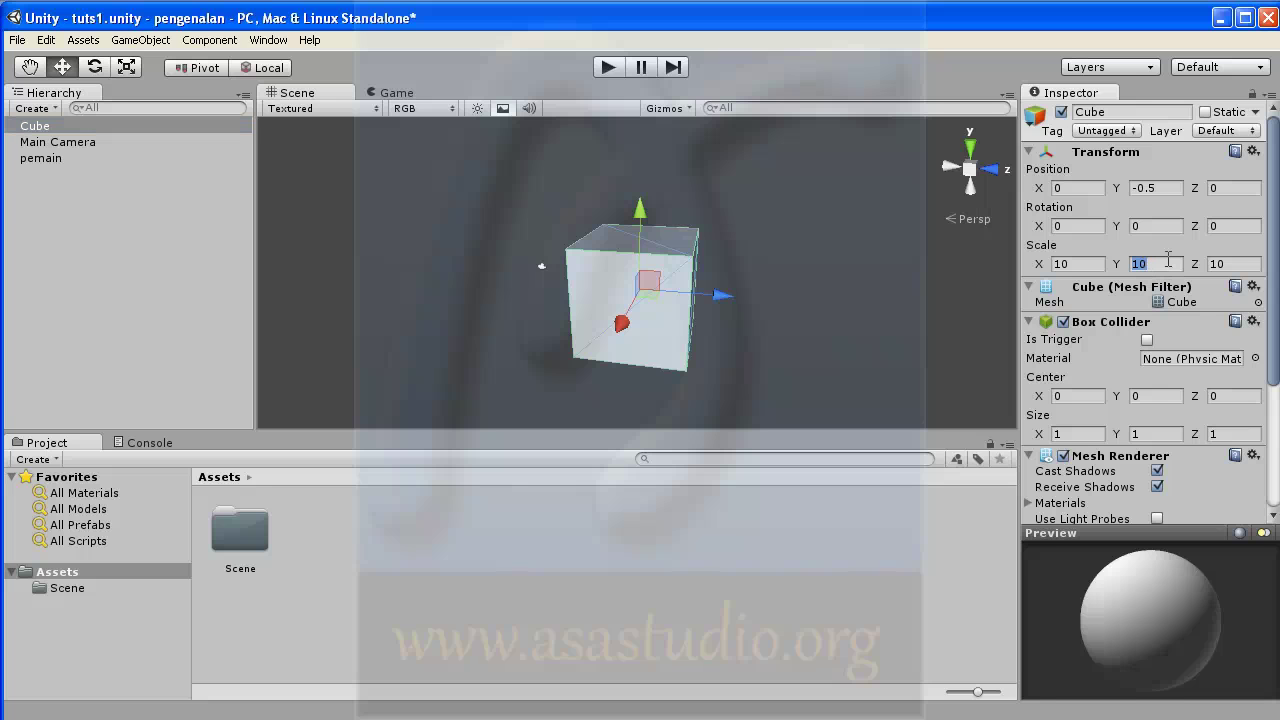
type("1")
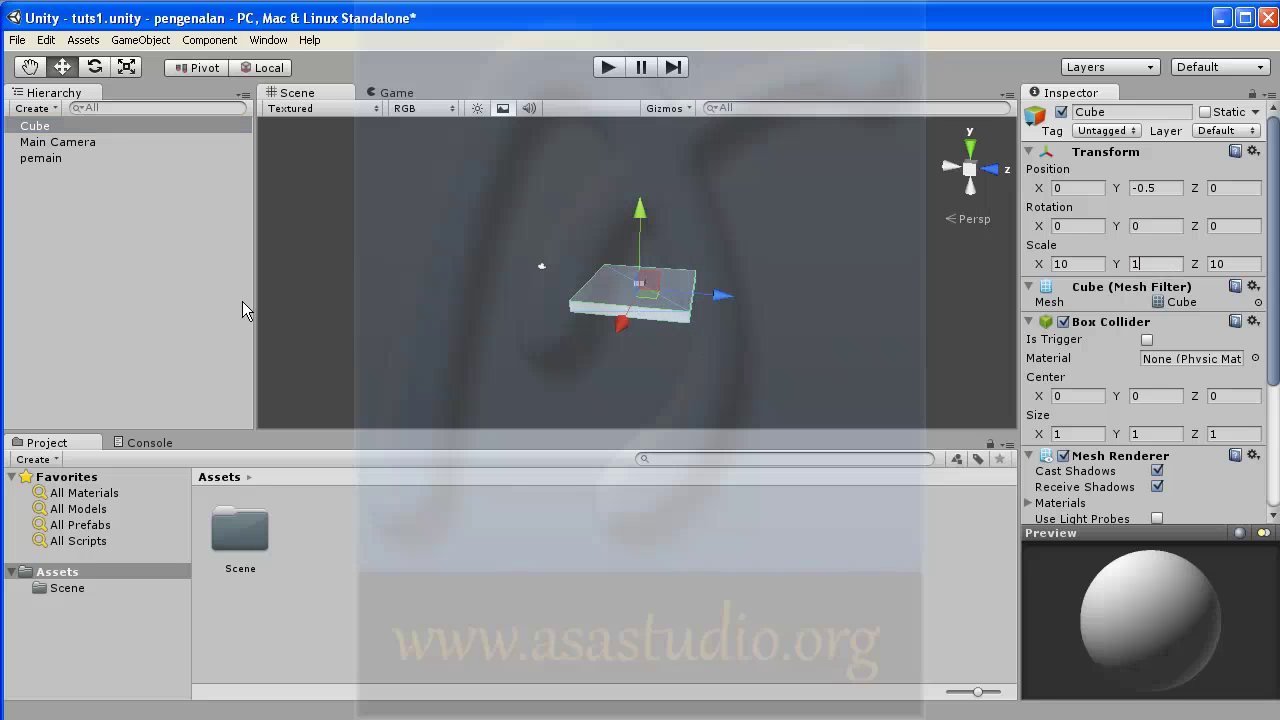
left_click(45, 162)
Step: Drag pemain up along the Y axis to about Y 3.54 above the slab
key("f")
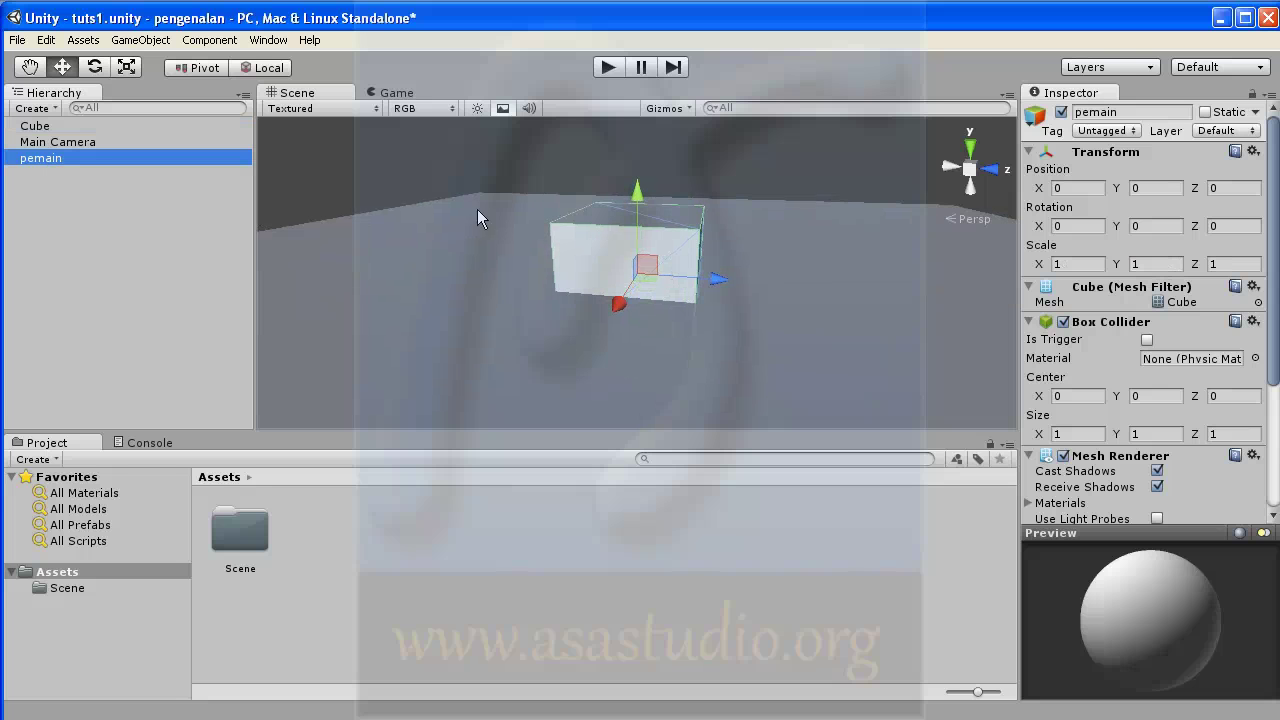
left_click_drag(634, 212, 625, 42)
key("f")
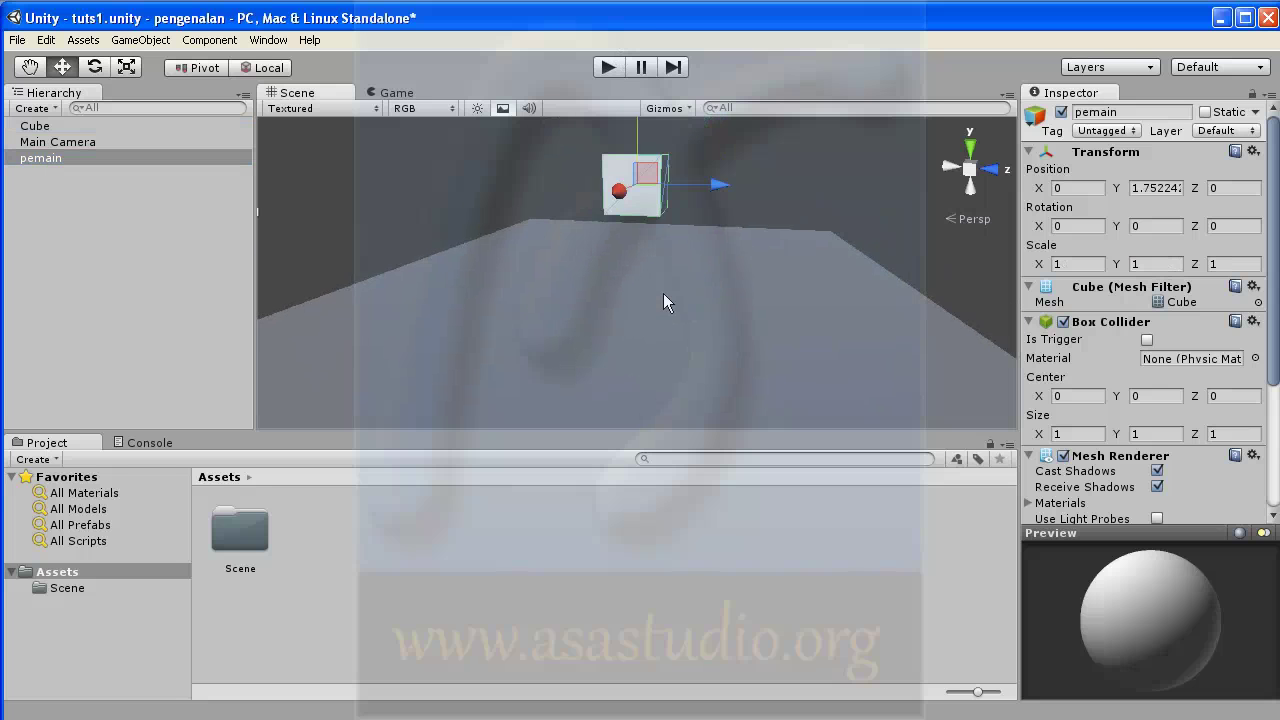
left_click_drag(637, 145, 630, 75)
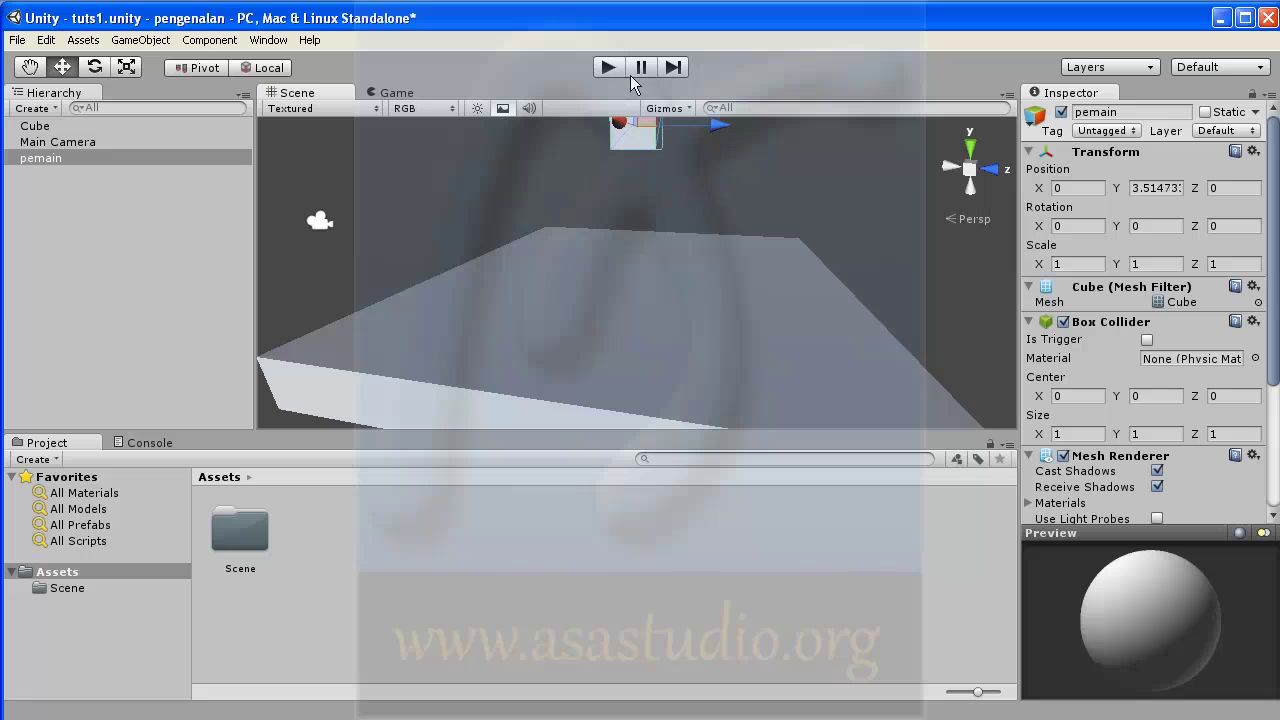
scroll(641, 256, "down", 3)
scroll(641, 256, "down", 2)
scroll(641, 256, "down", 1)
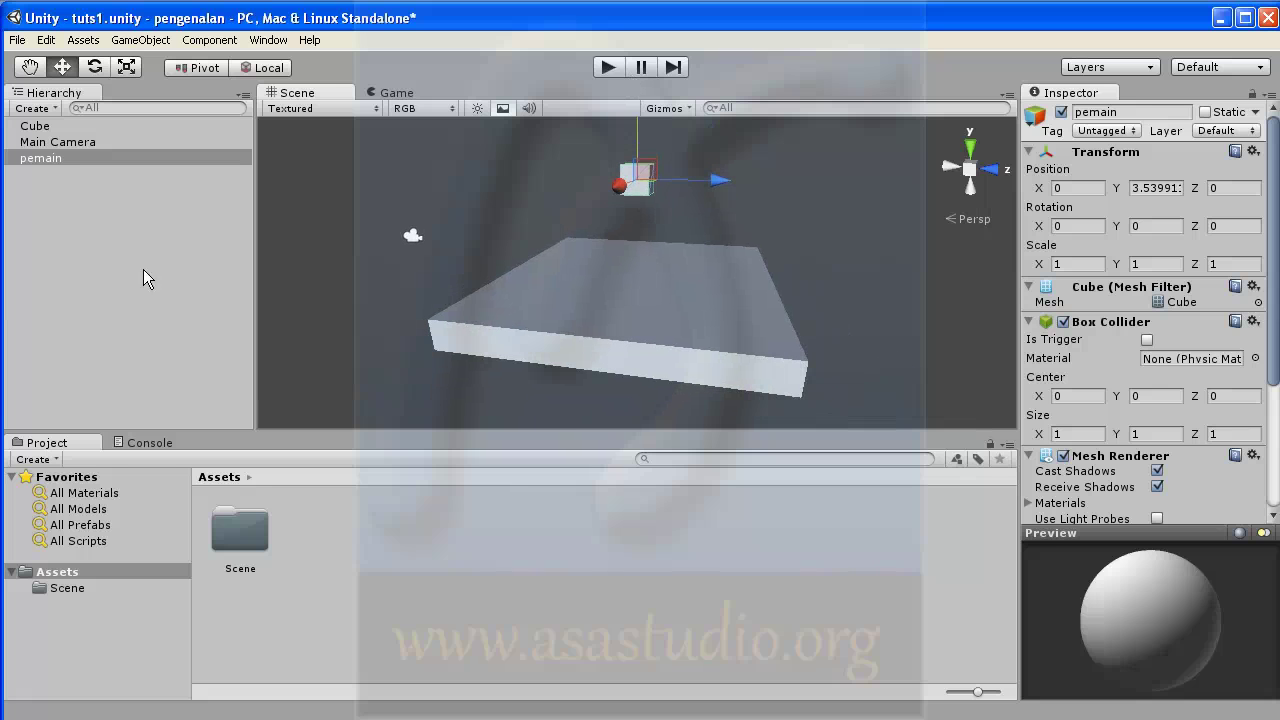
left_click(52, 156)
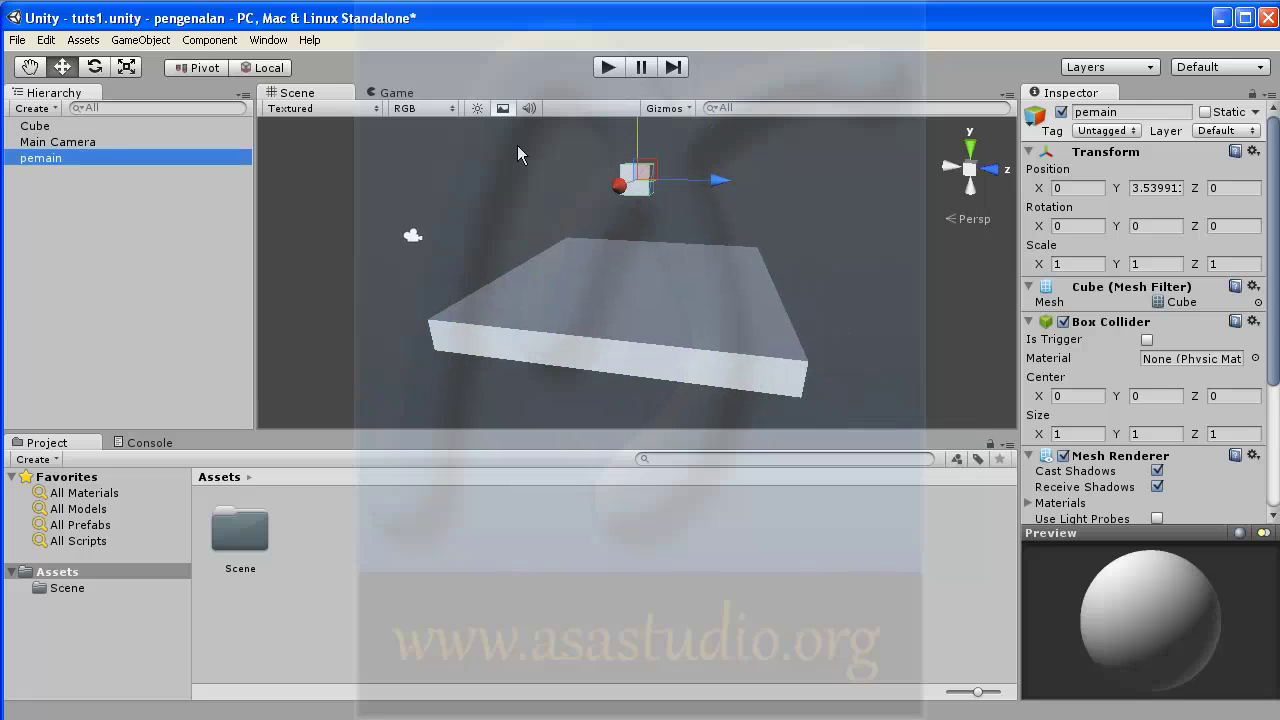
Step: Add a Physics > Rigidbody component with gravity to pemain and enter Play mode
left_click(204, 41)
mouse_move(214, 80)
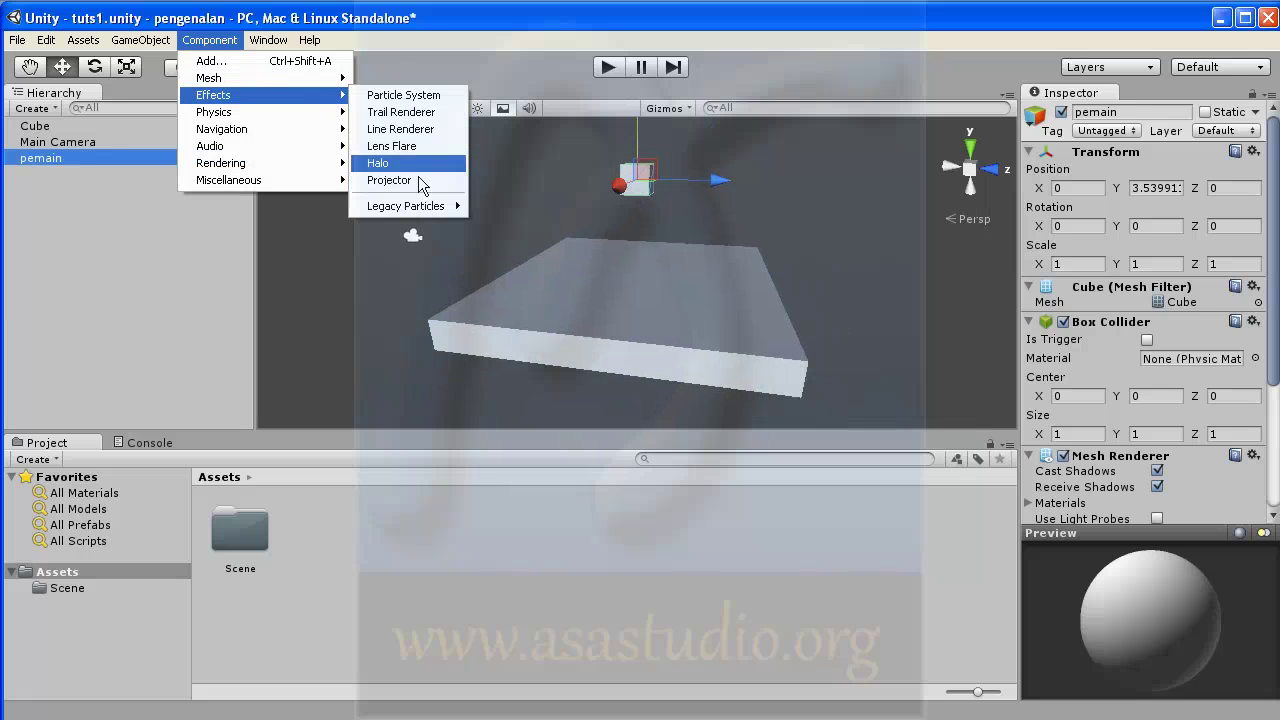
mouse_move(268, 165)
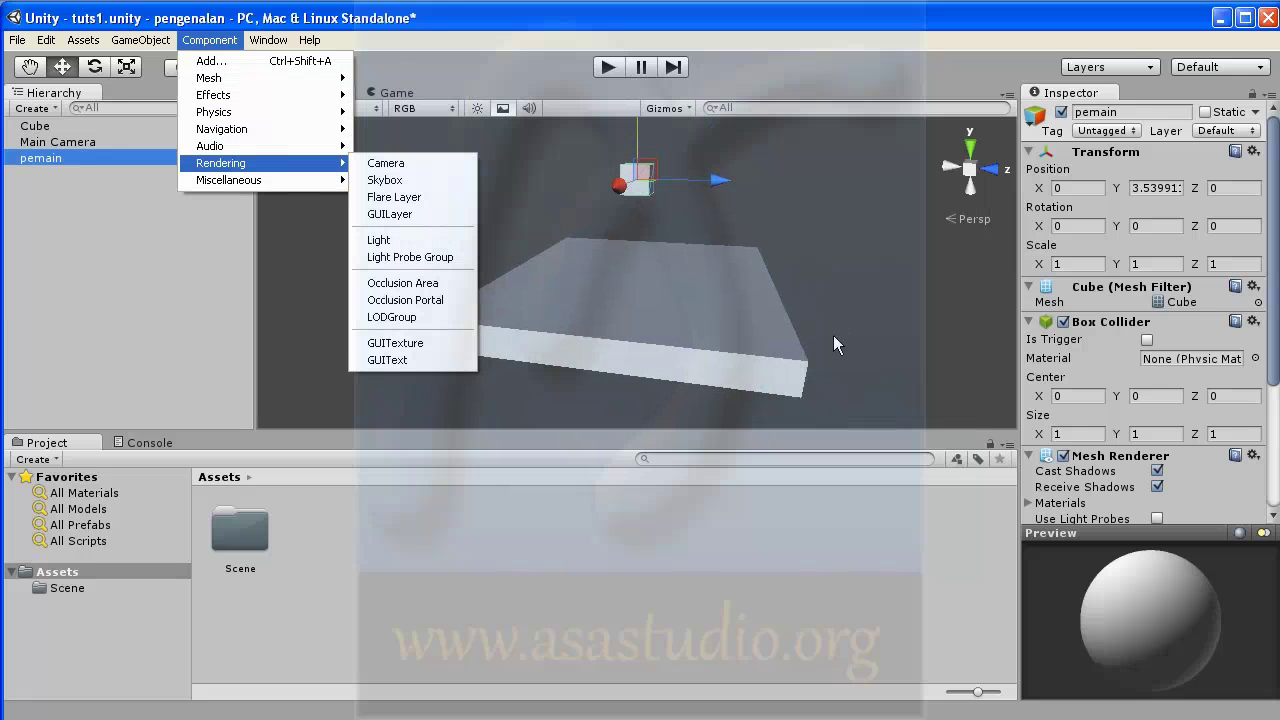
left_click(1275, 318)
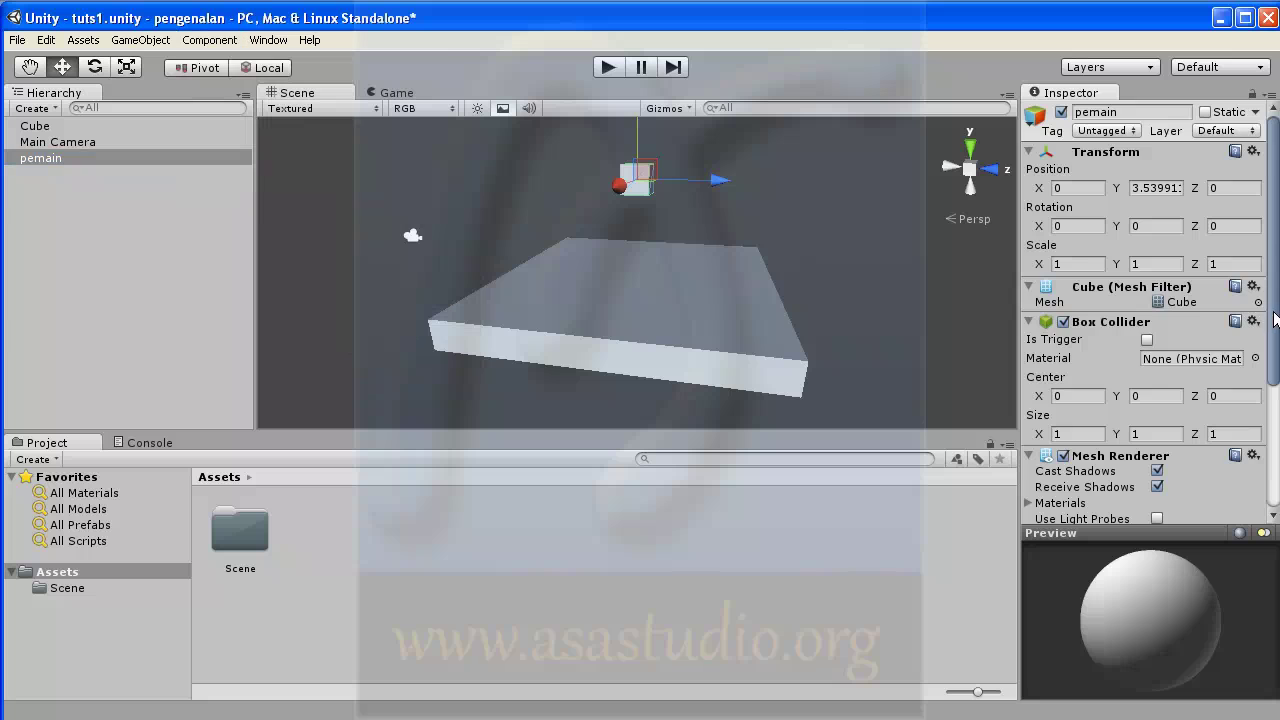
left_click_drag(1275, 318, 1277, 458)
left_click(1164, 508)
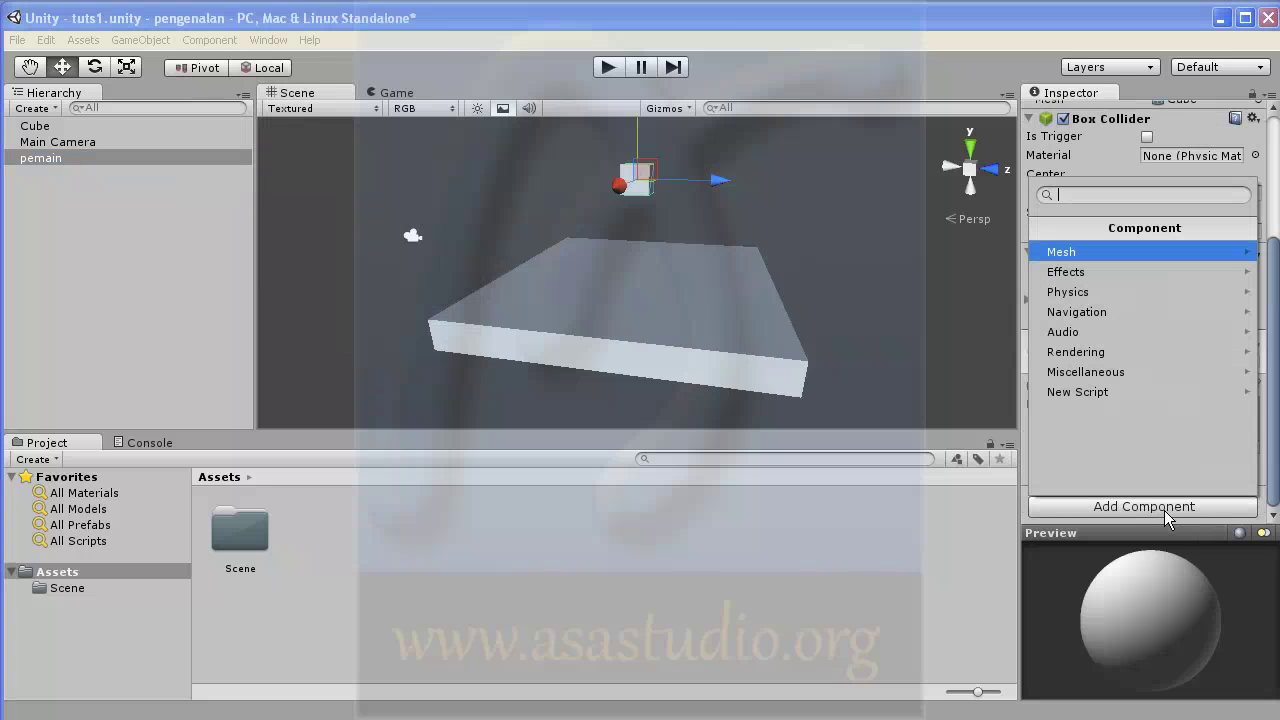
left_click(1121, 291)
left_click(1126, 262)
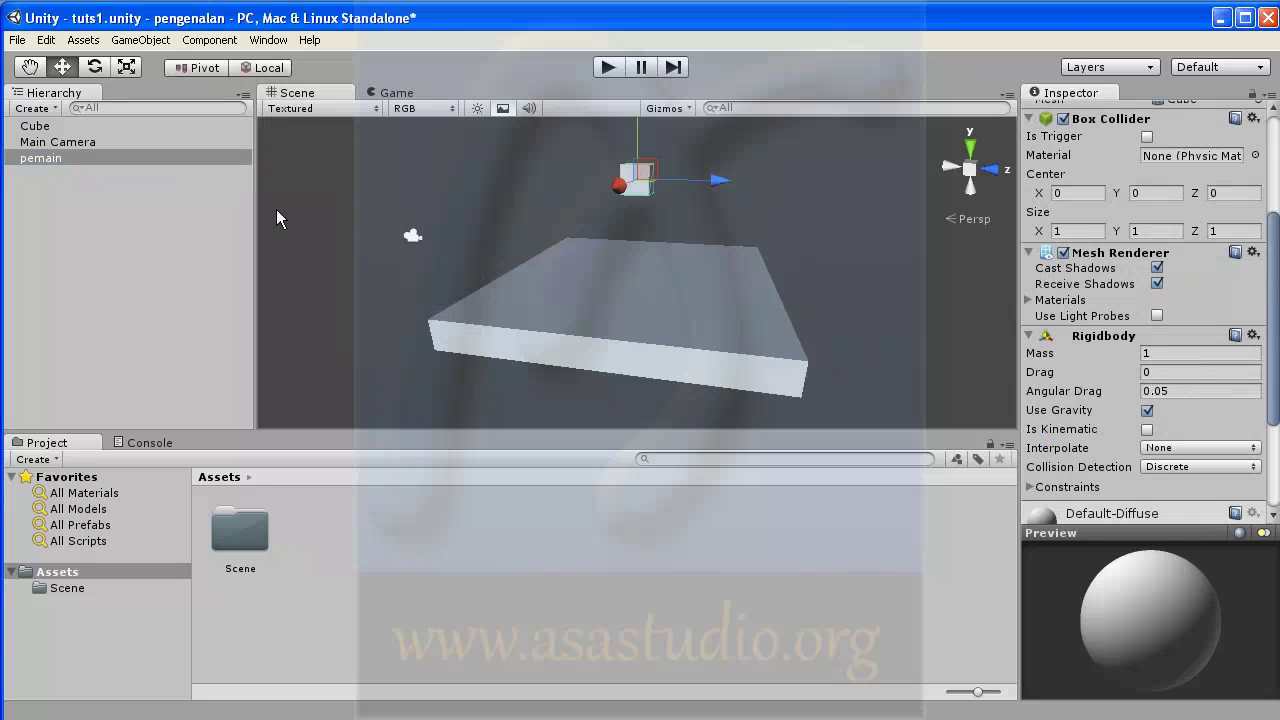
left_click(614, 68)
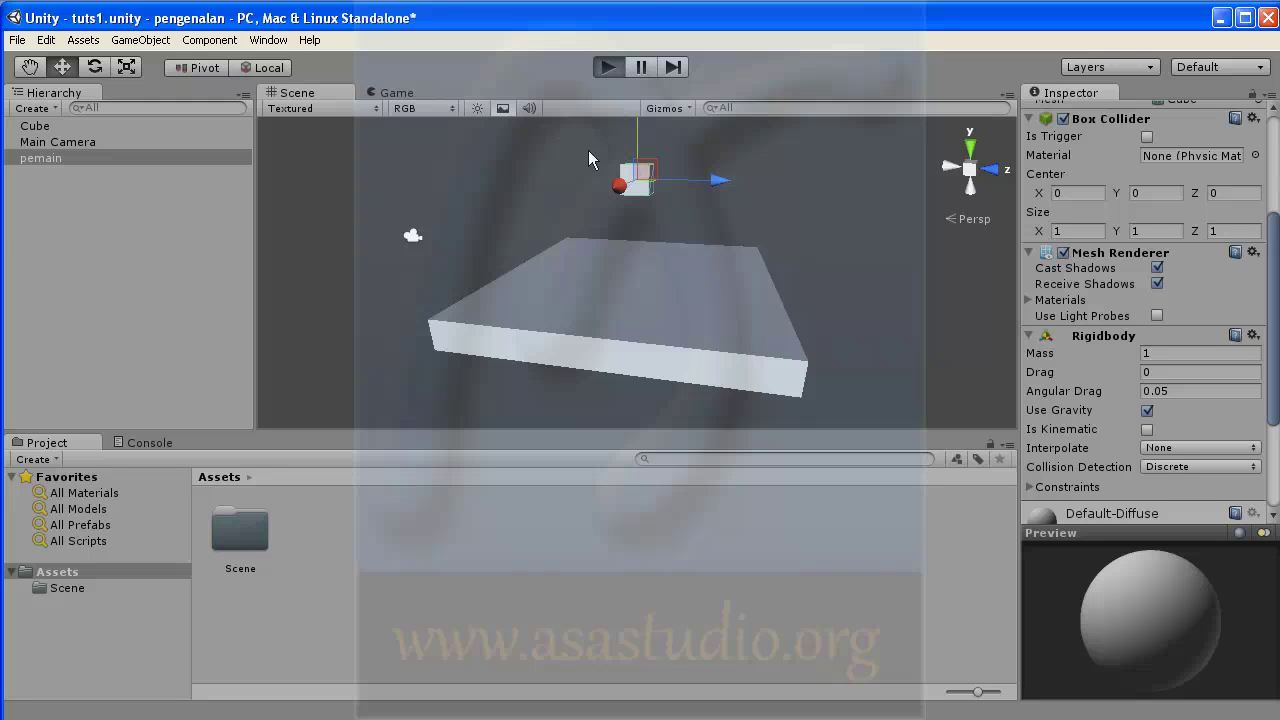
Step: Set pemain's Rigidbody mass to 100, test the fall in Play mode, and show the Game view
left_click(609, 67)
left_click(609, 67)
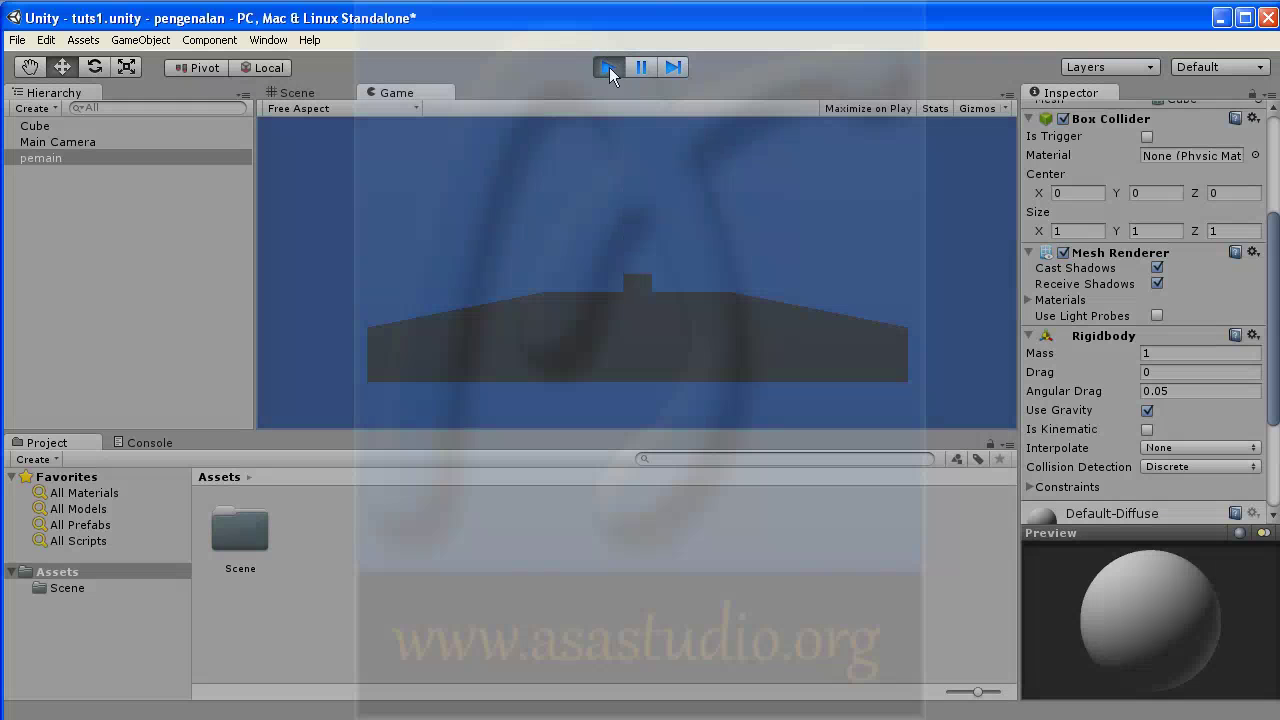
left_click(609, 67)
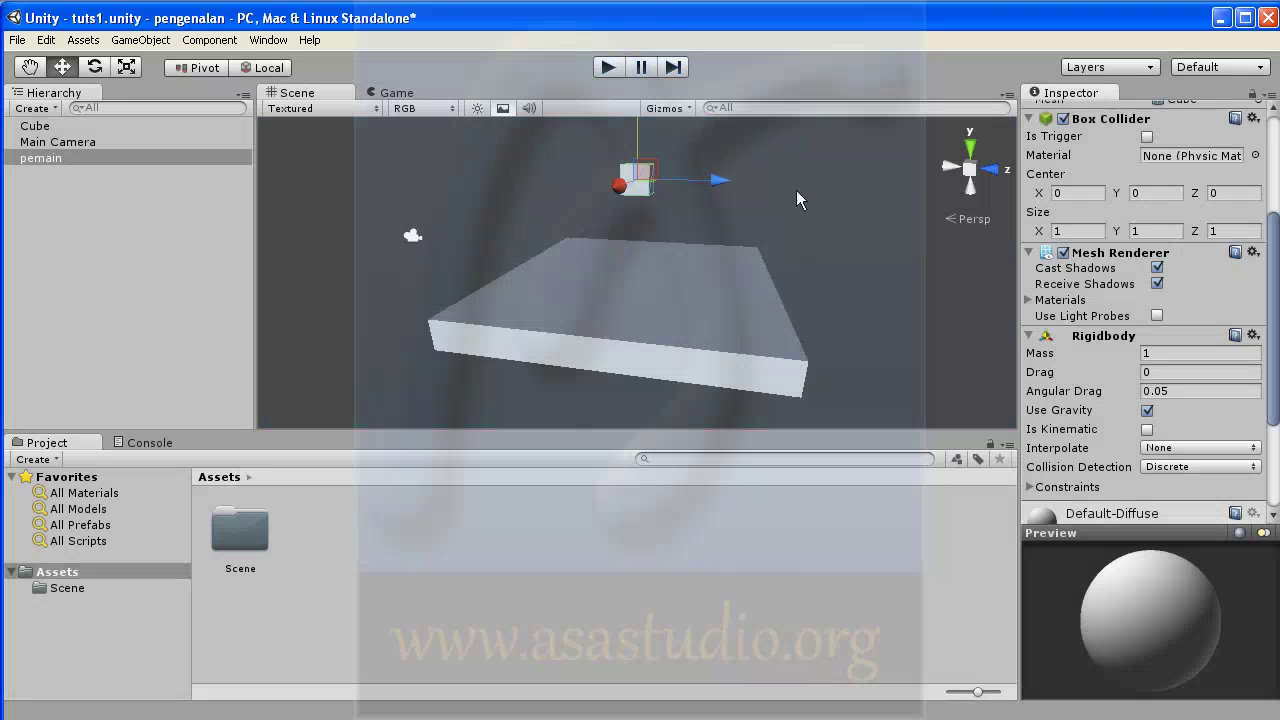
left_click(1160, 352)
type("00")
left_click(607, 68)
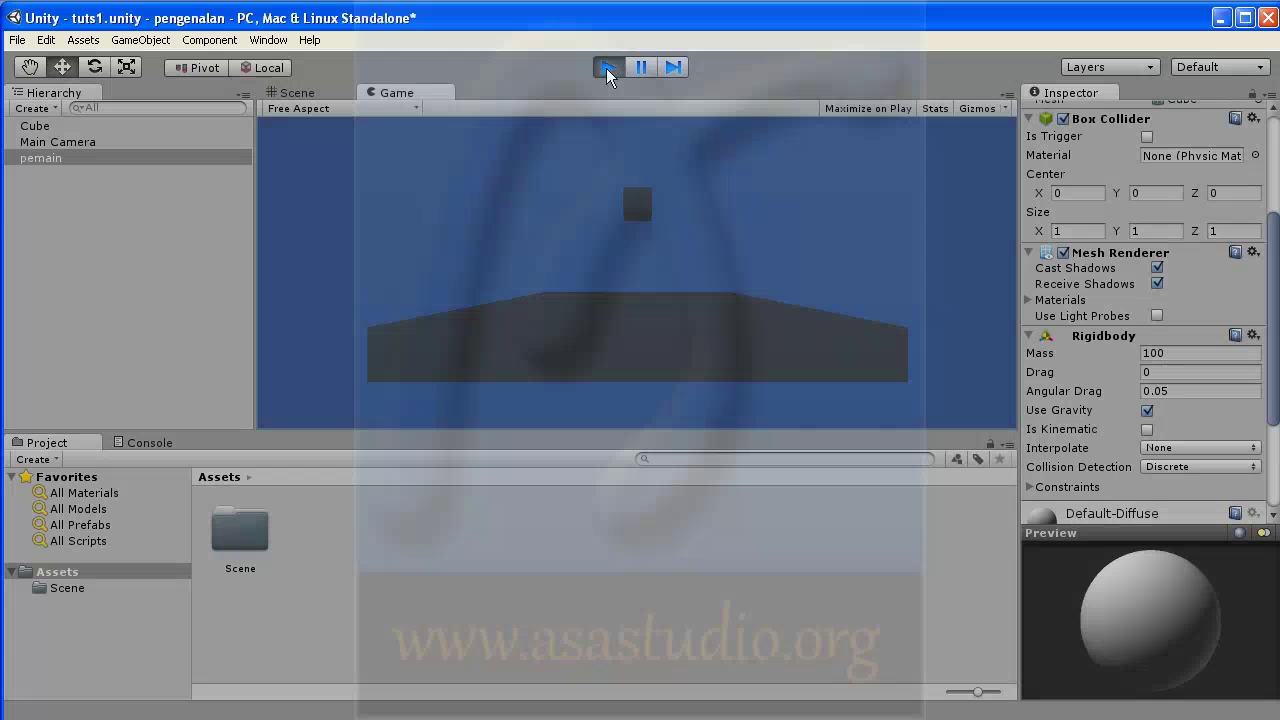
left_click(606, 68)
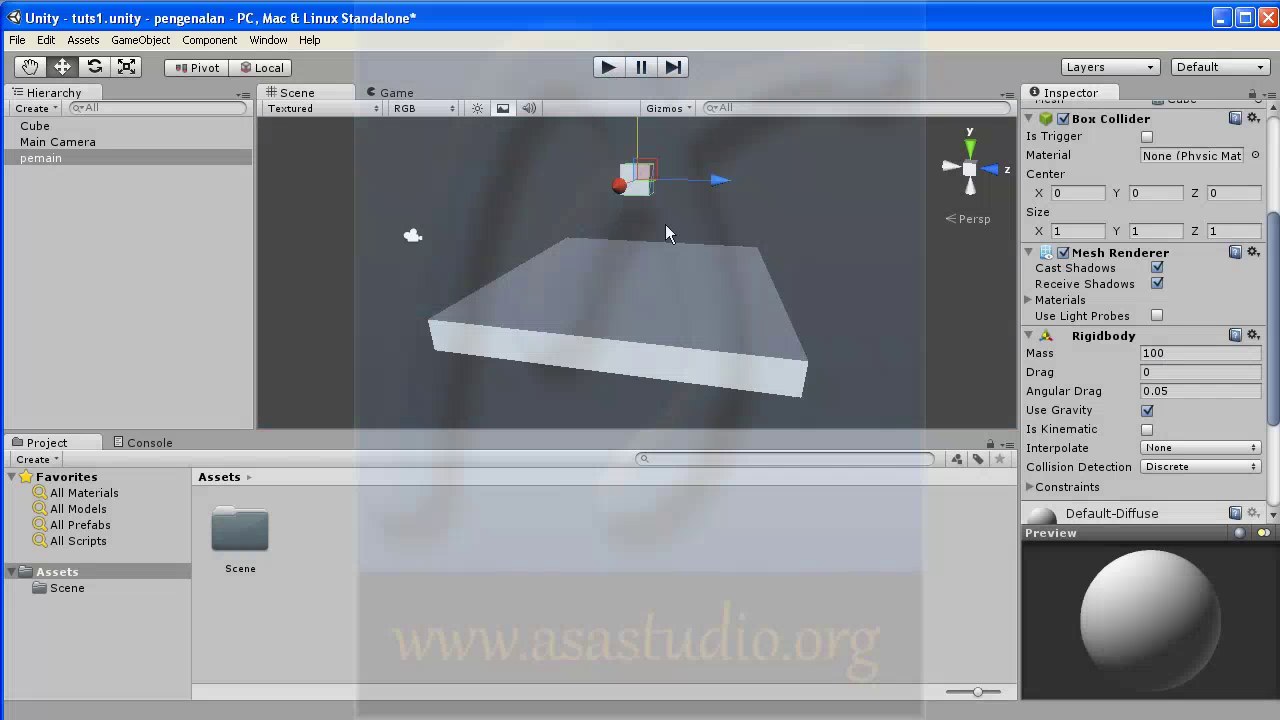
left_click(396, 92)
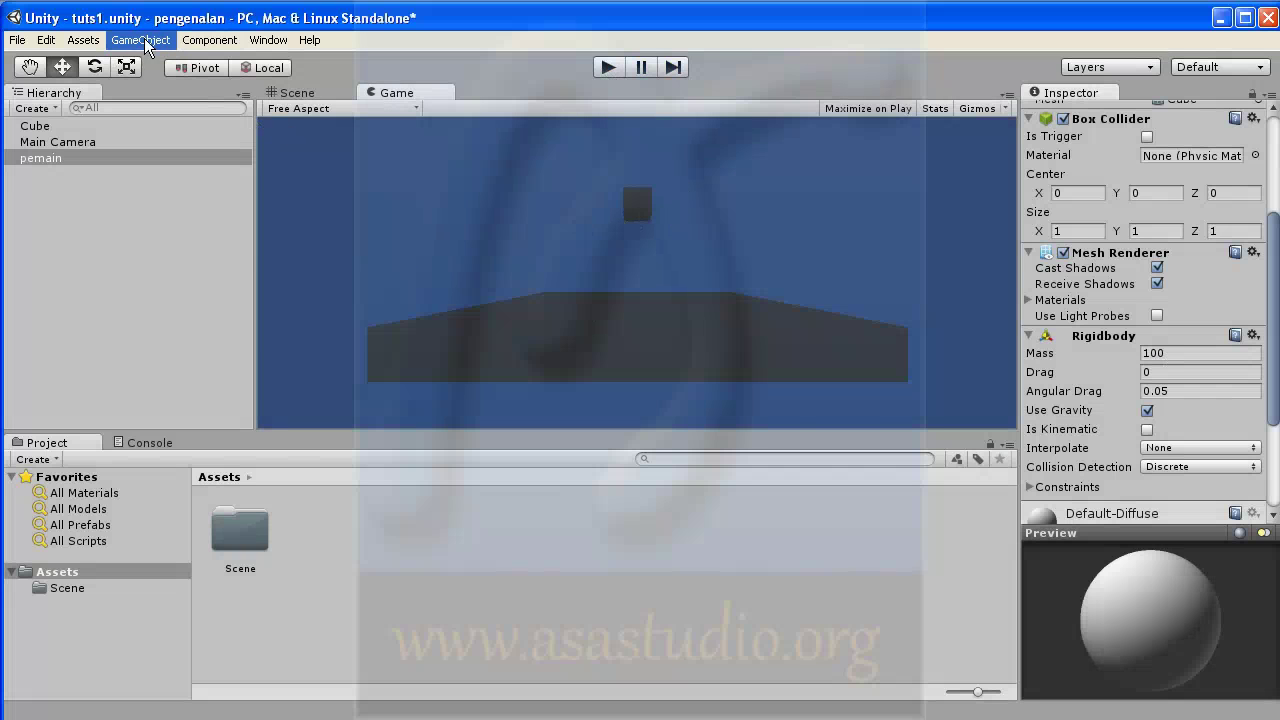
Step: Create a Directional Light via GameObject > Create Other
left_click(140, 41)
mouse_move(152, 80)
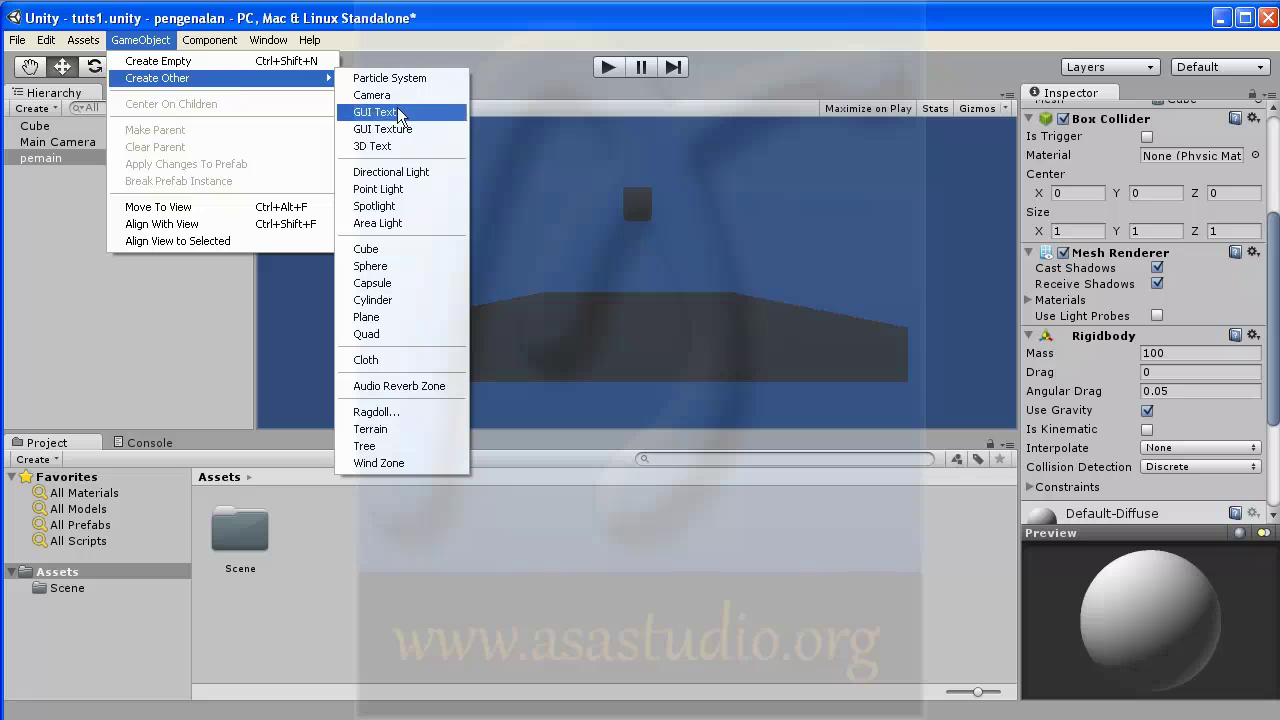
left_click(397, 174)
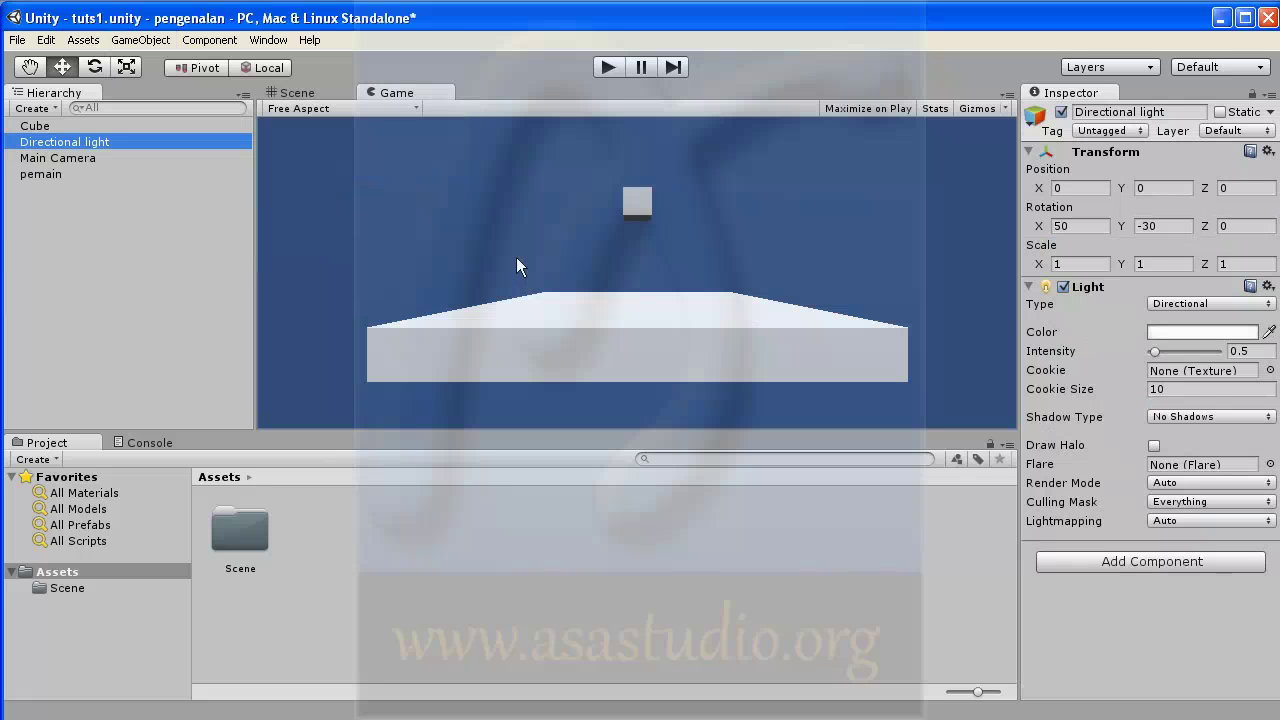
Step: Raise the light above the slab, tilt it to X 24.25, and test-run the scene
left_click(298, 94)
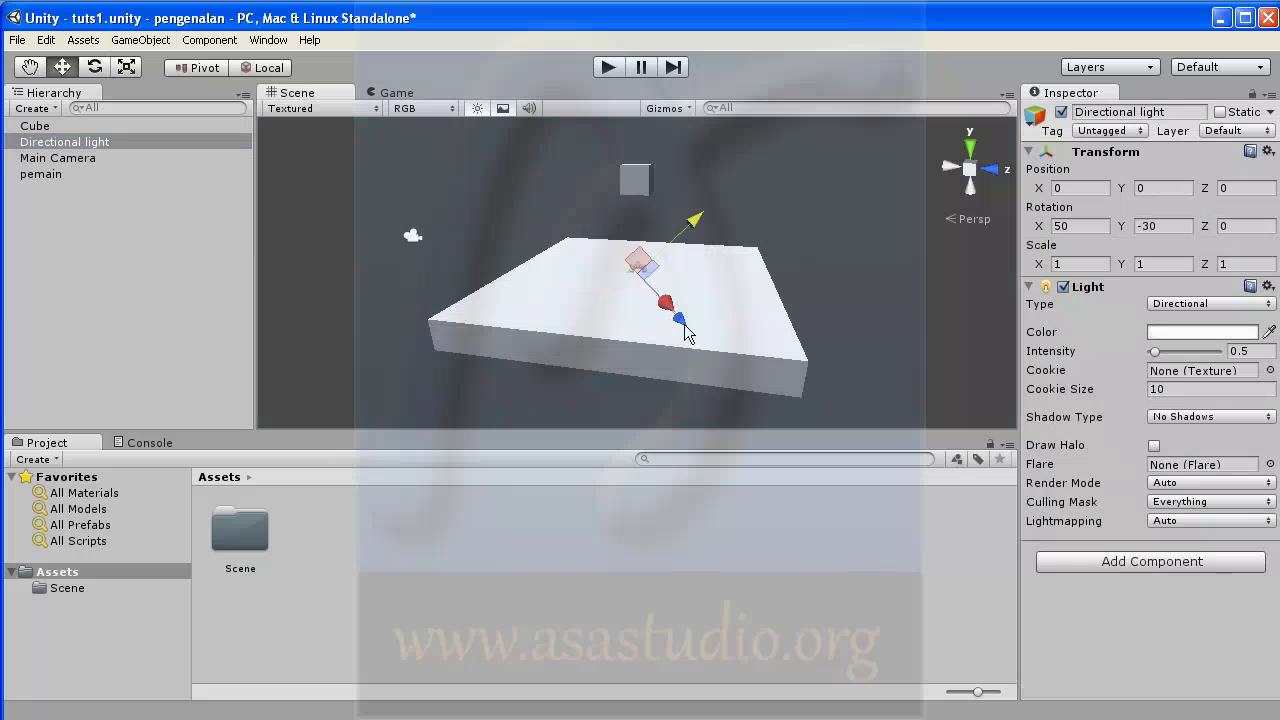
left_click_drag(682, 322, 603, 248)
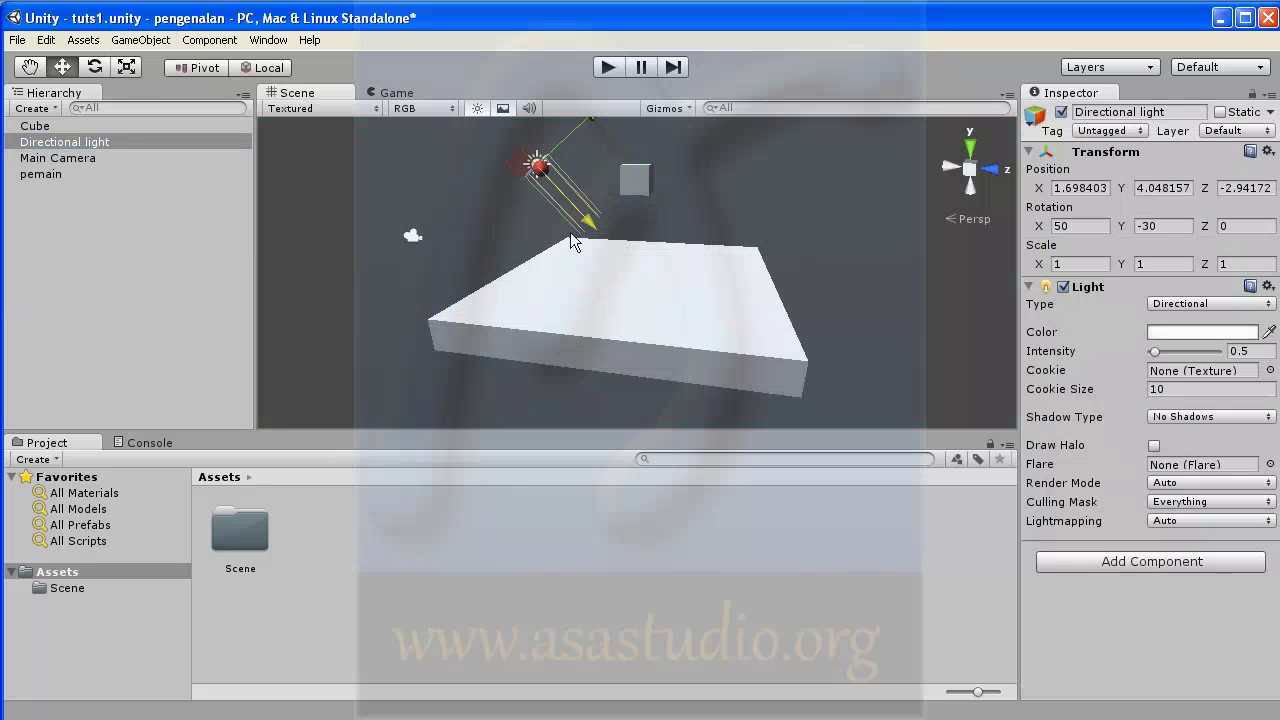
left_click(94, 65)
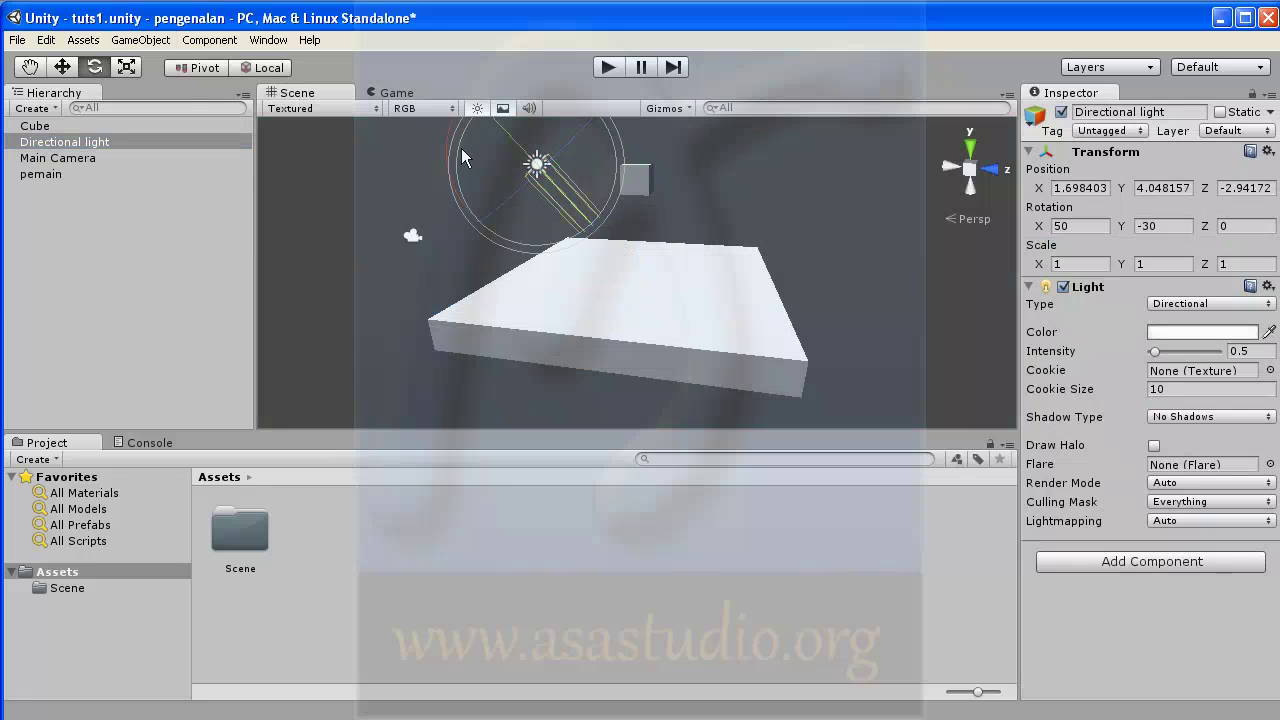
left_click_drag(448, 163, 449, 236)
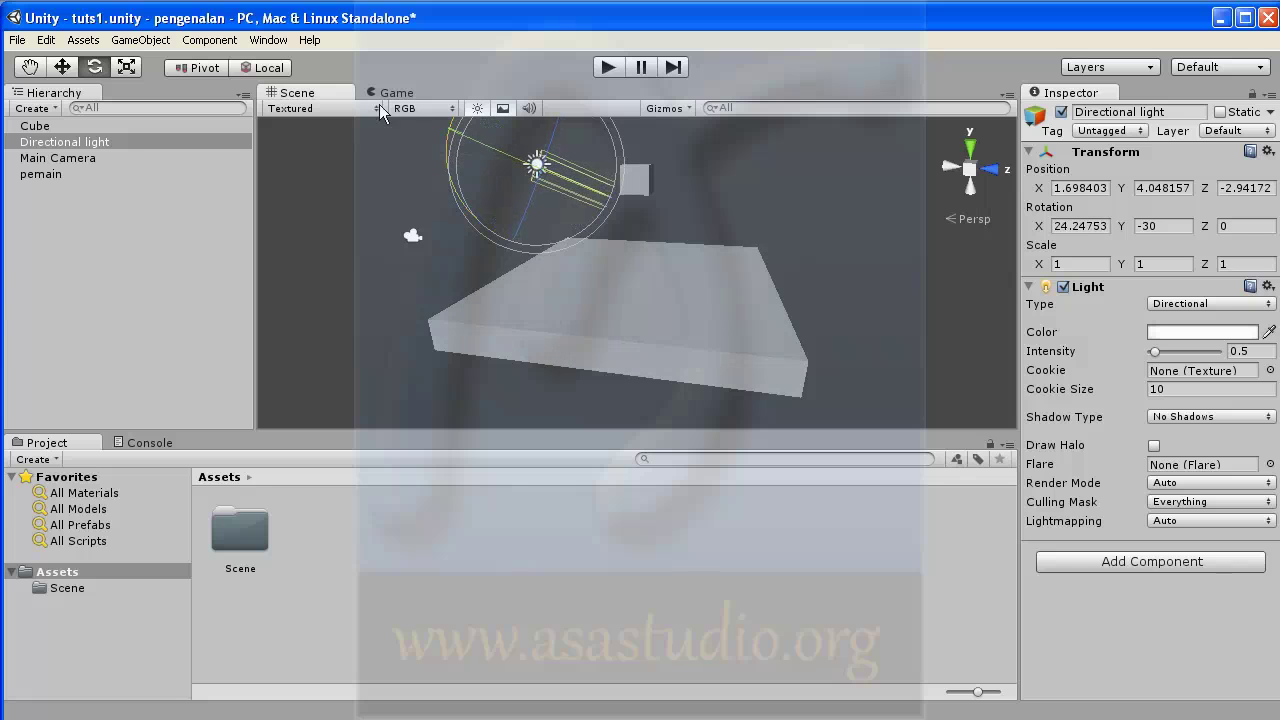
left_click(612, 60)
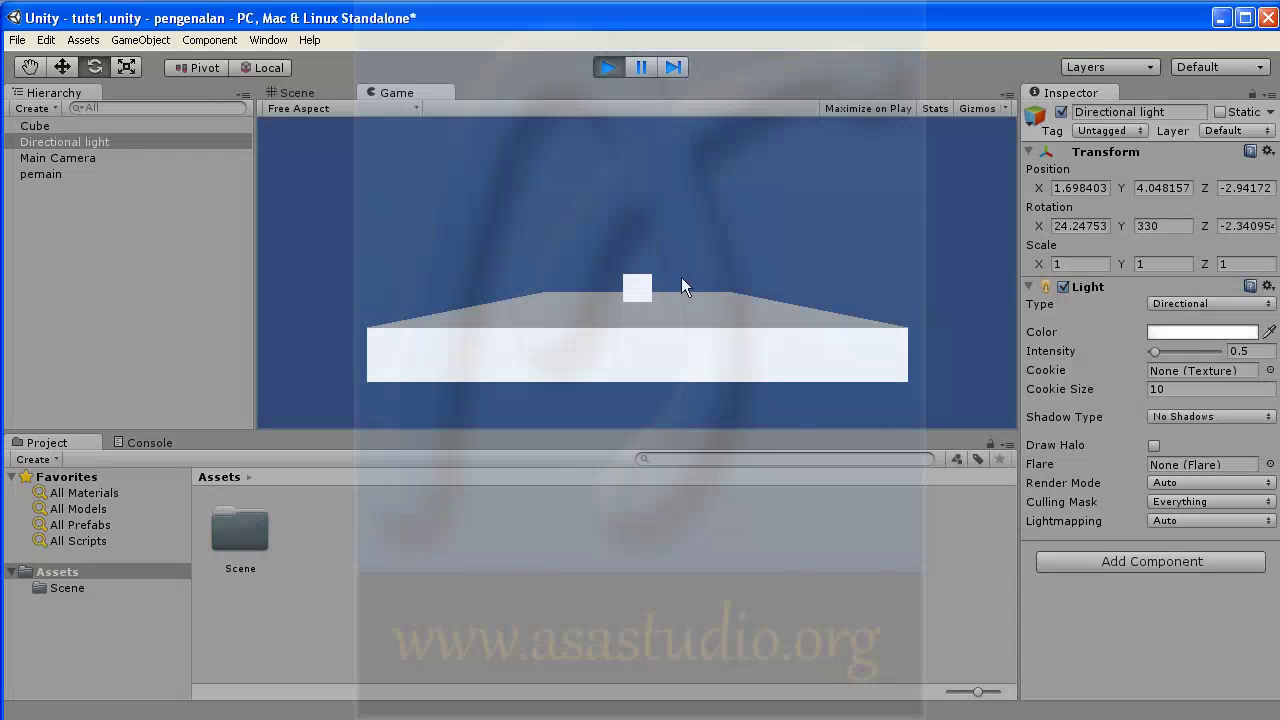
left_click(610, 66)
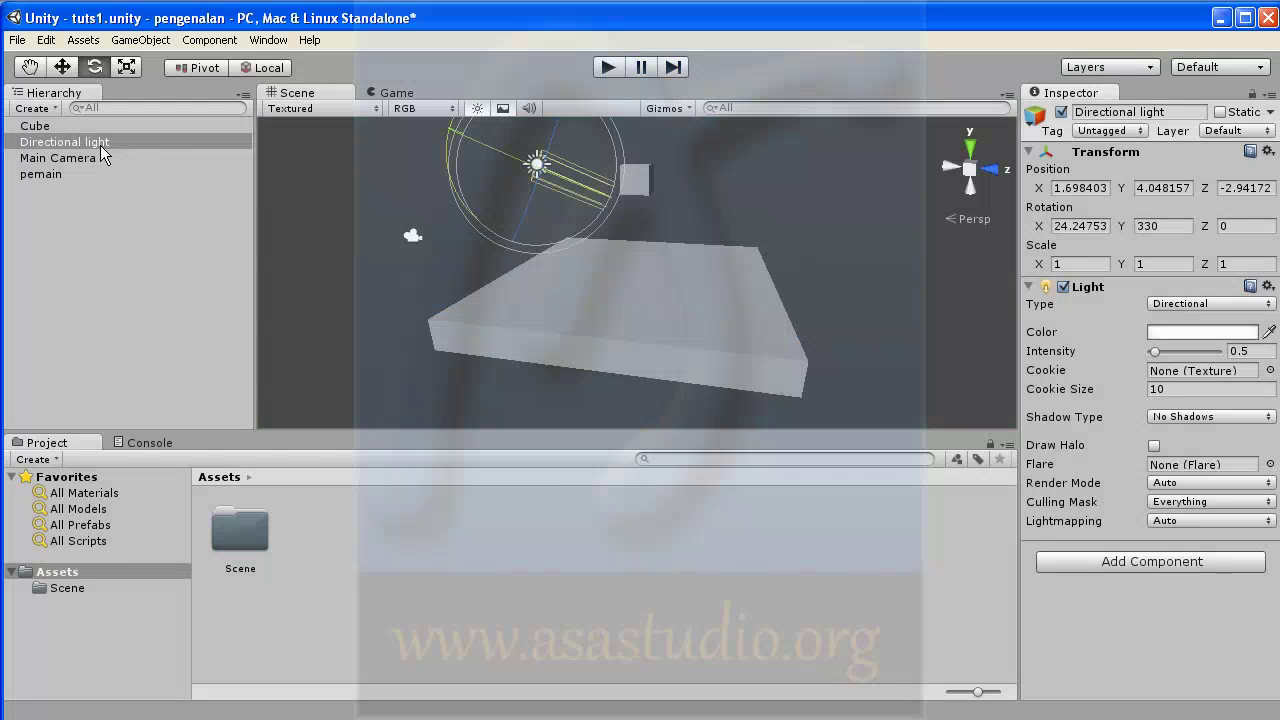
left_click(1175, 418)
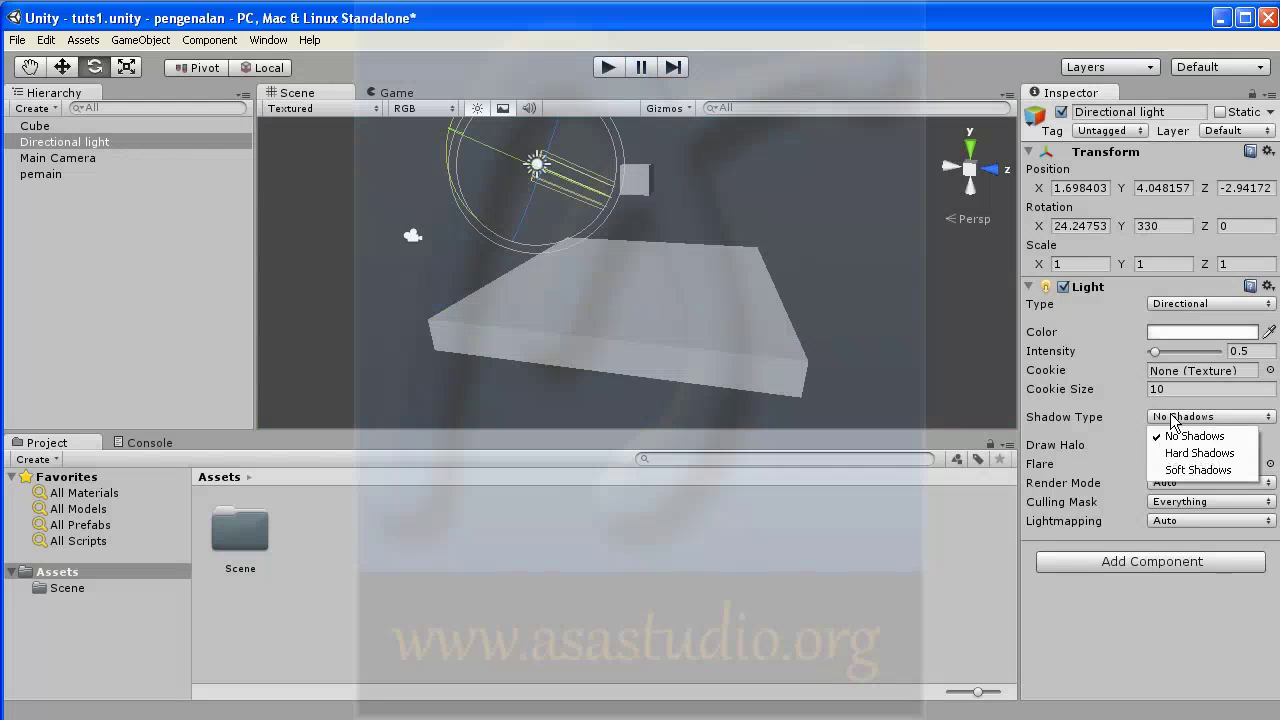
left_click(1175, 472)
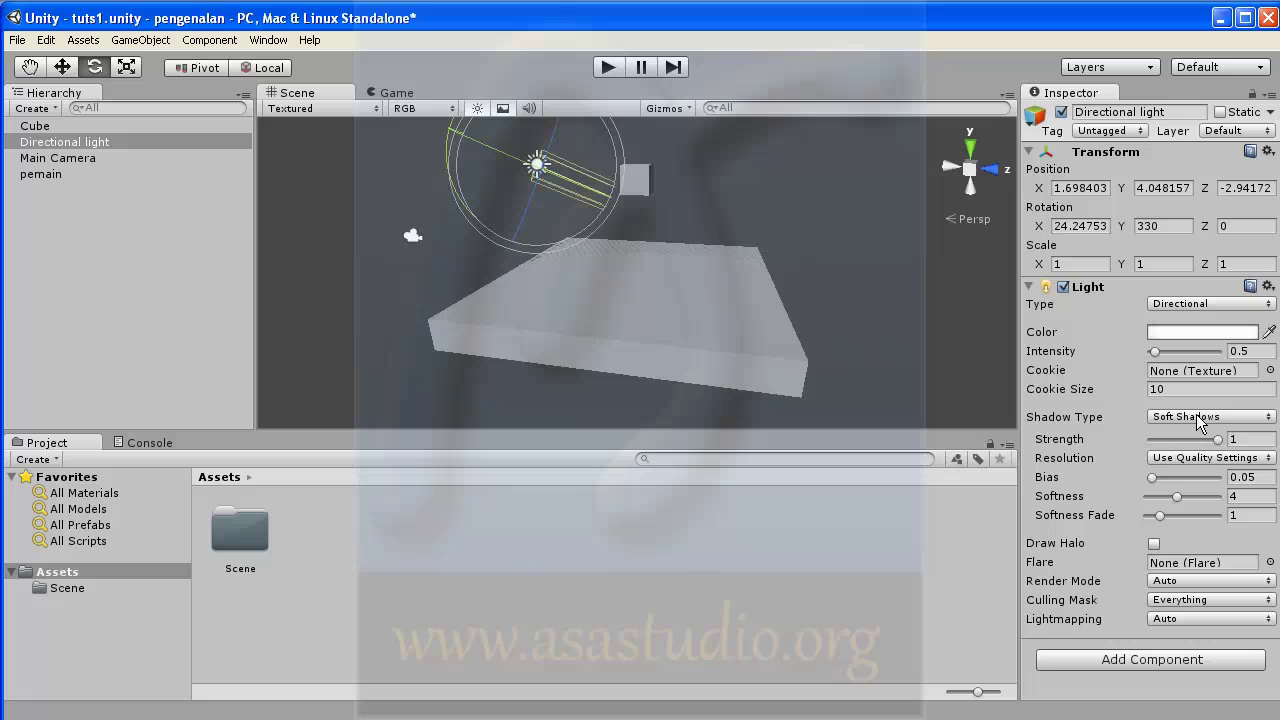
left_click(608, 66)
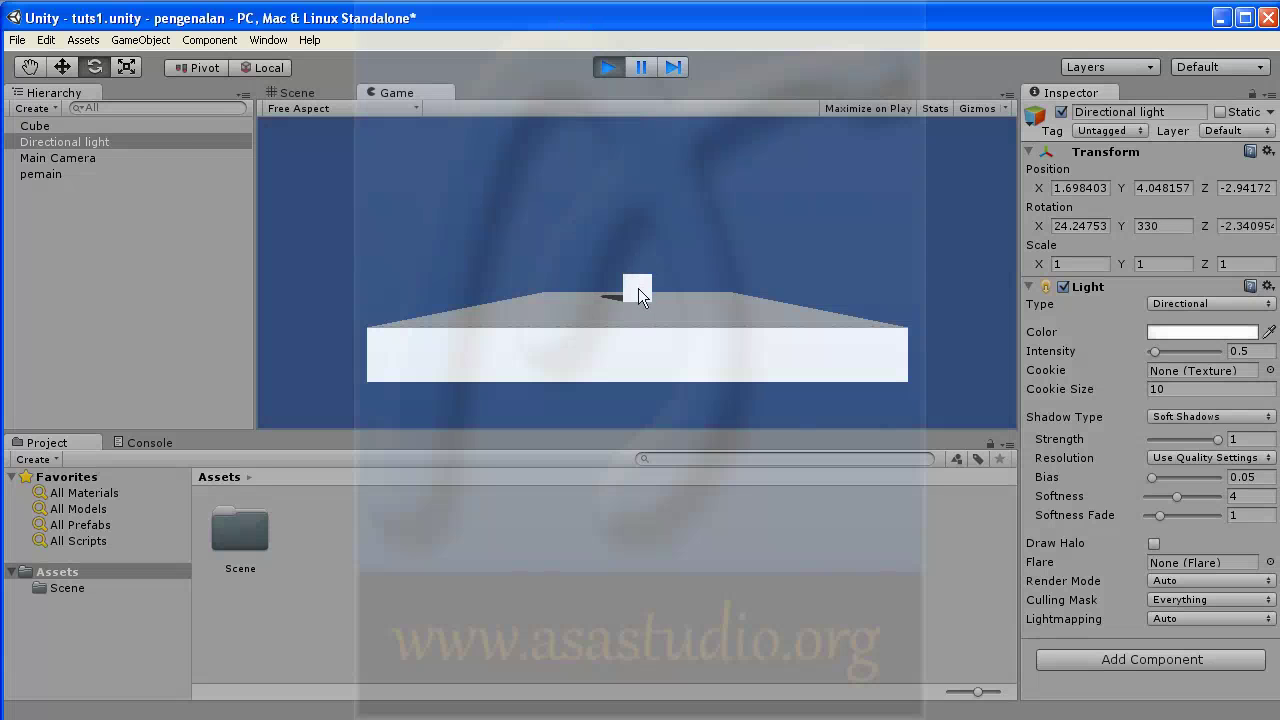
left_click(605, 60)
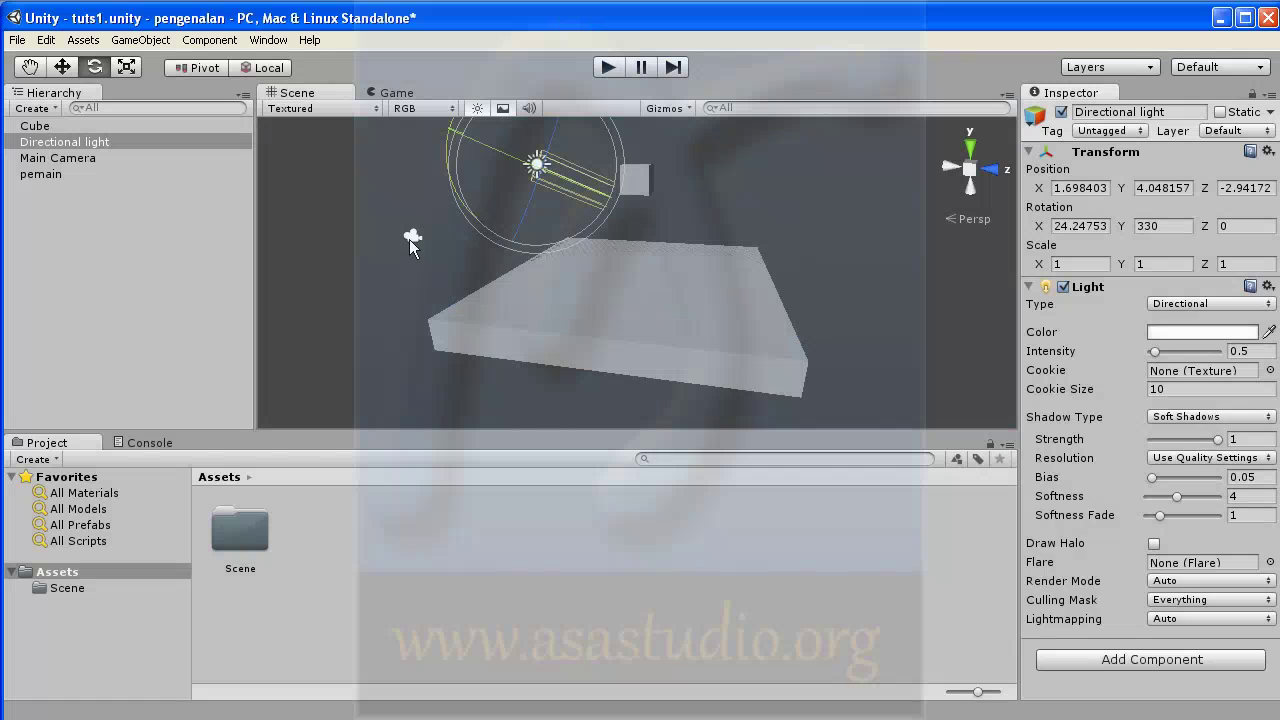
Step: Frame the Main Camera, preview the Game view, and drag its Field of View slider to 41
left_click(409, 239)
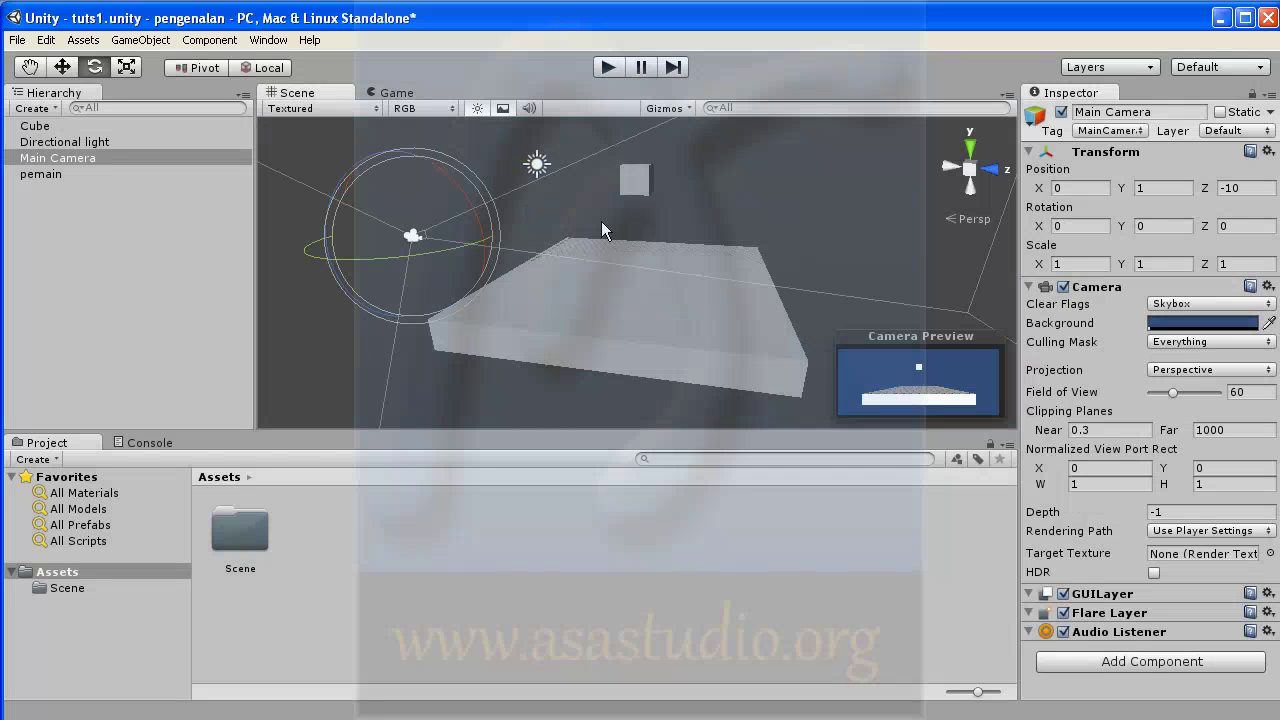
key("f")
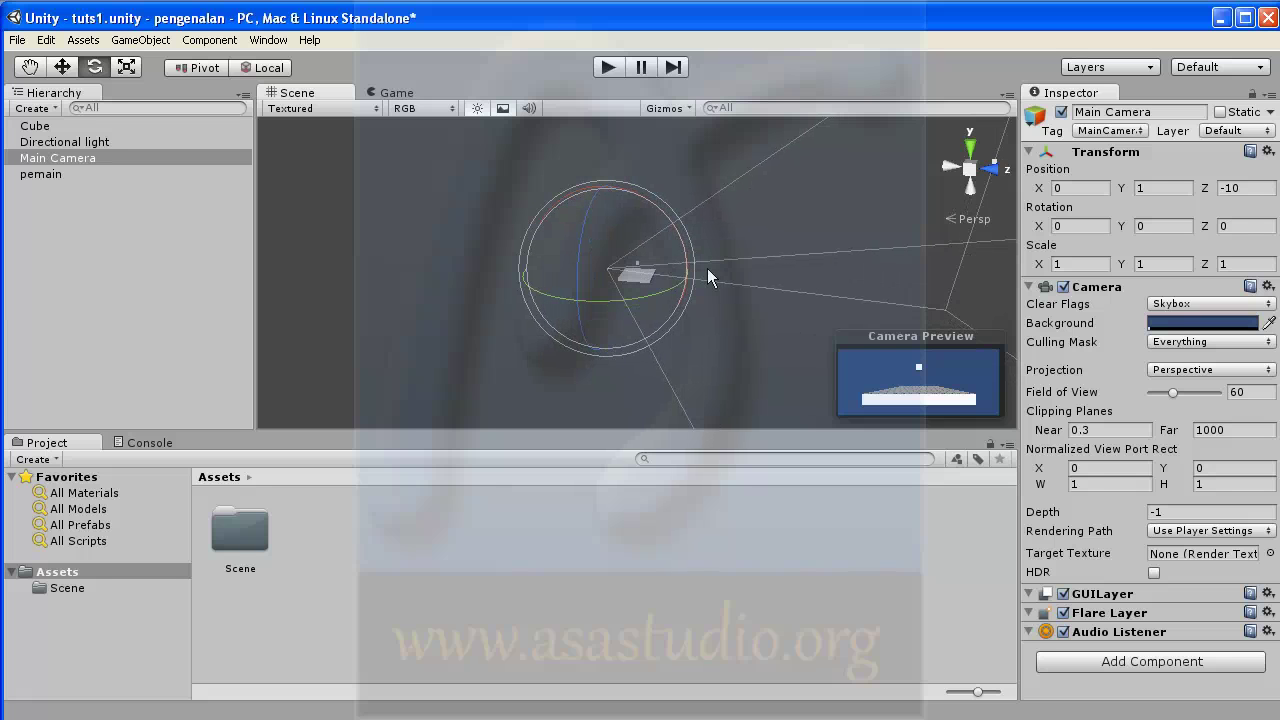
middle_click_drag(731, 266, 552, 282)
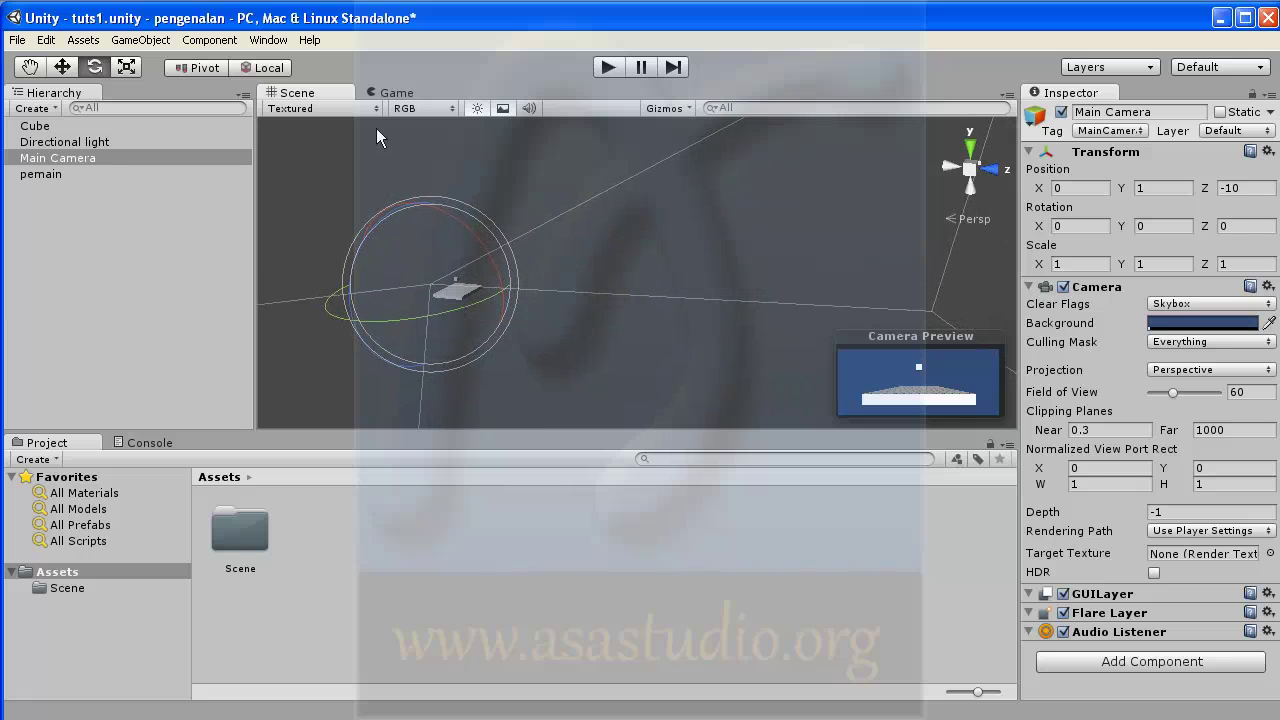
left_click(391, 94)
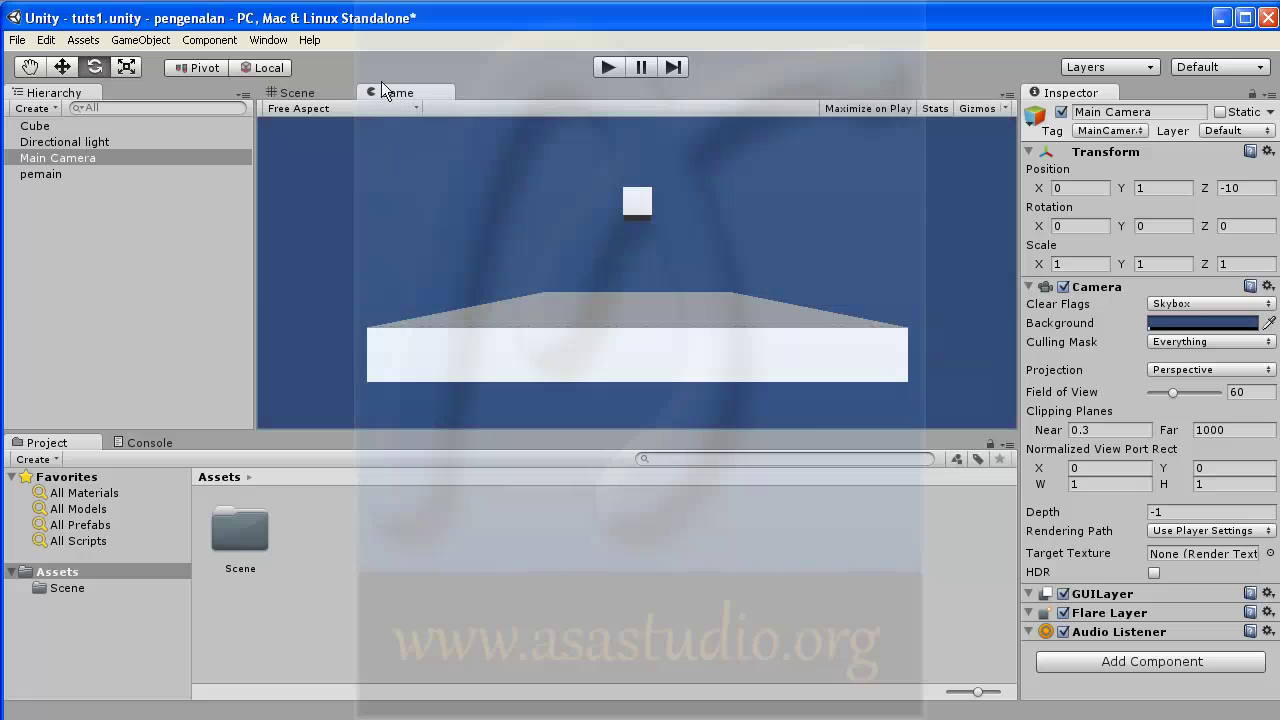
left_click(309, 94)
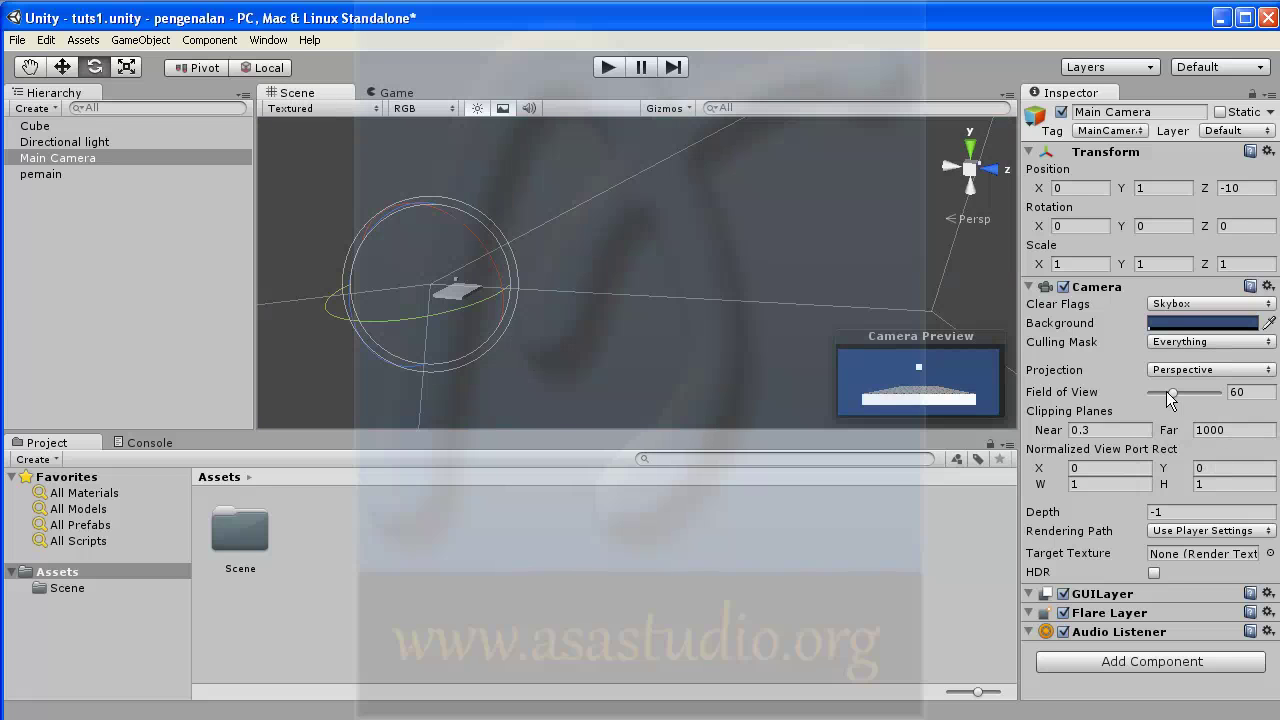
mouse_move(1176, 391)
left_mouse_down()
mouse_move(1206, 393)
mouse_move(1167, 395)
left_mouse_up()
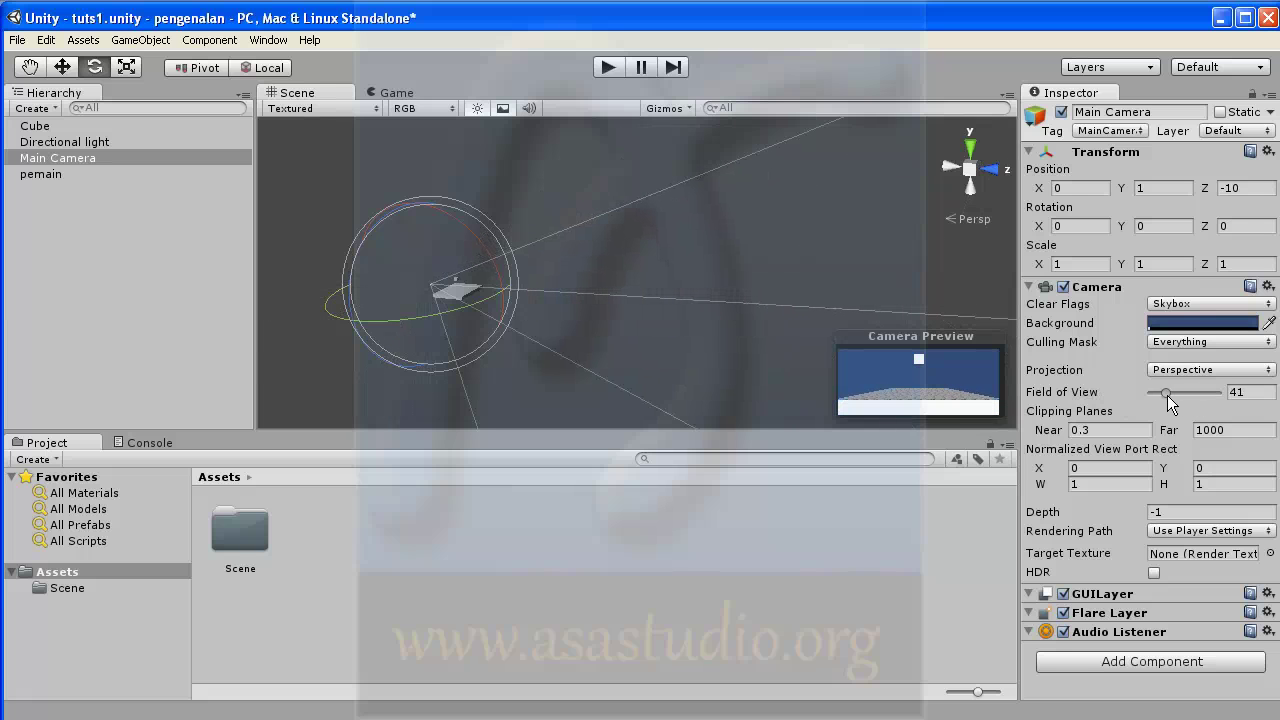
Step: Try changing the camera's far clipping distance, then restore it to 1000
left_click_drag(1166, 429, 1160, 430)
left_click_drag(1053, 436, 37, 410)
type("986.26")
key("Escape")
Step: Place the Main Camera at -0.2, 2.52, -11.85 and tilt it 3.7 degrees on X
left_click_drag(1036, 192, 1046, 194)
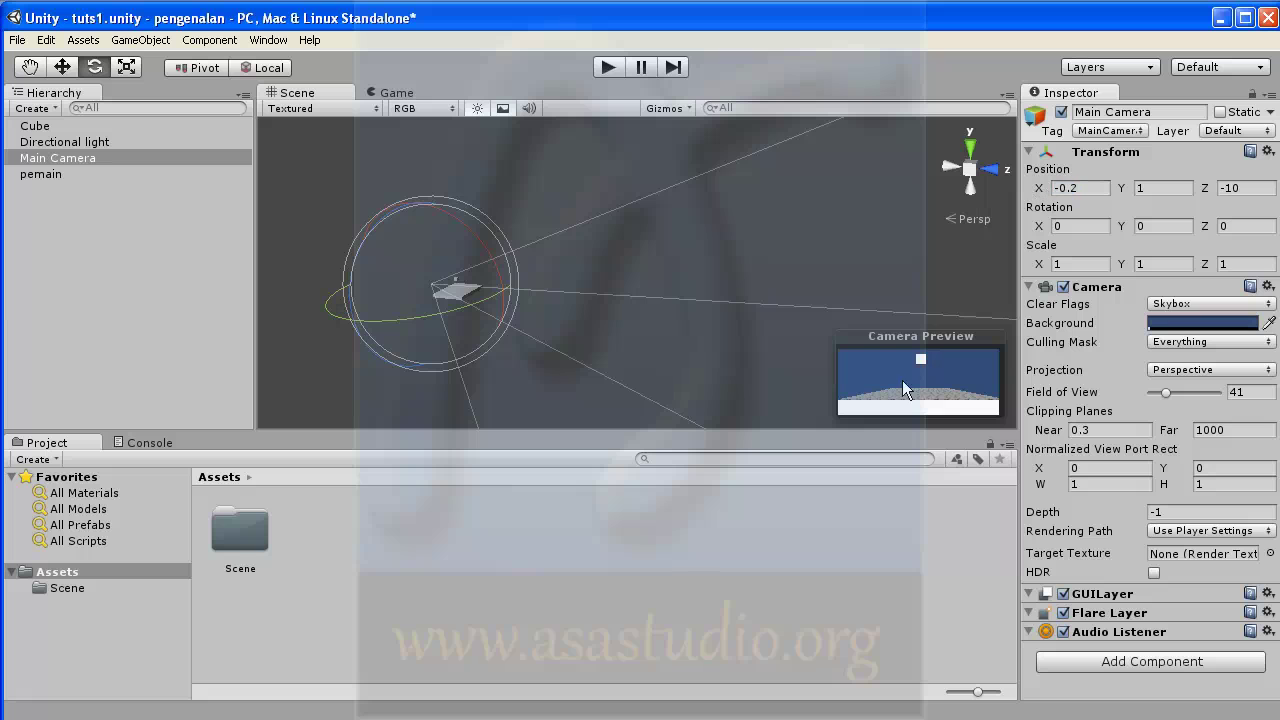
left_click_drag(1122, 190, 1177, 189)
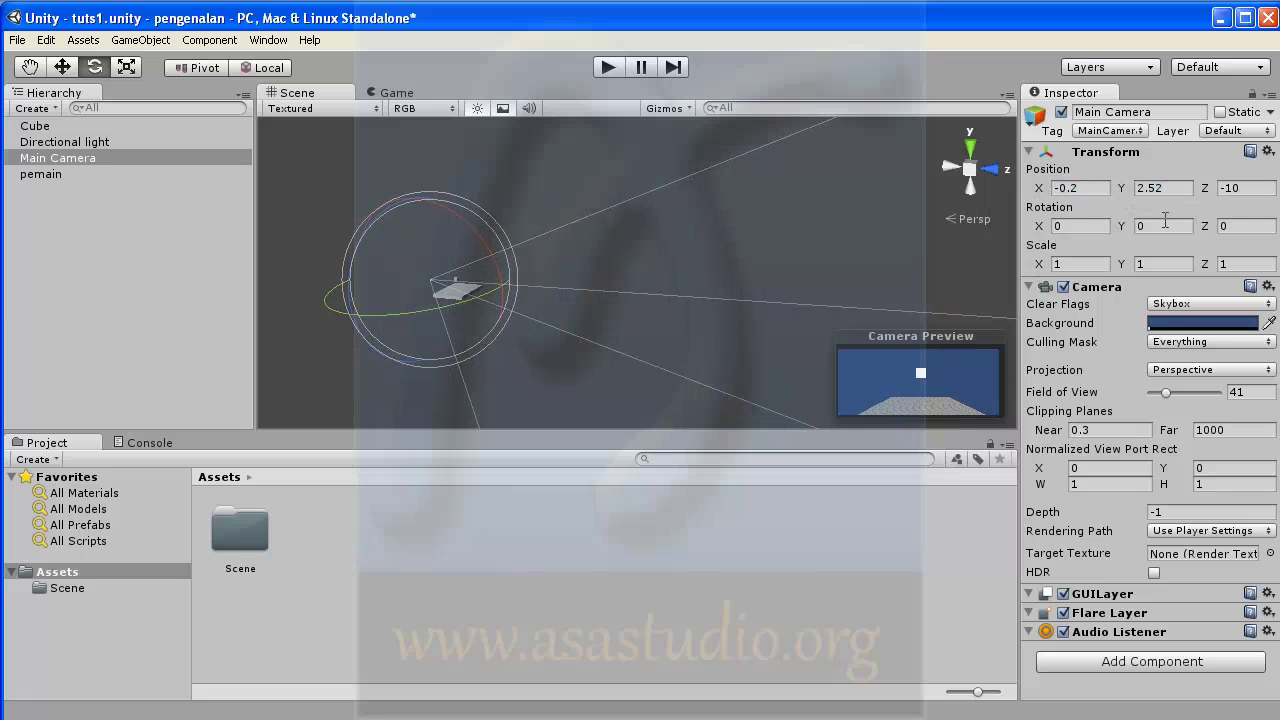
mouse_move(1201, 184)
left_mouse_down()
mouse_move(1260, 184)
mouse_move(1039, 198)
left_mouse_up()
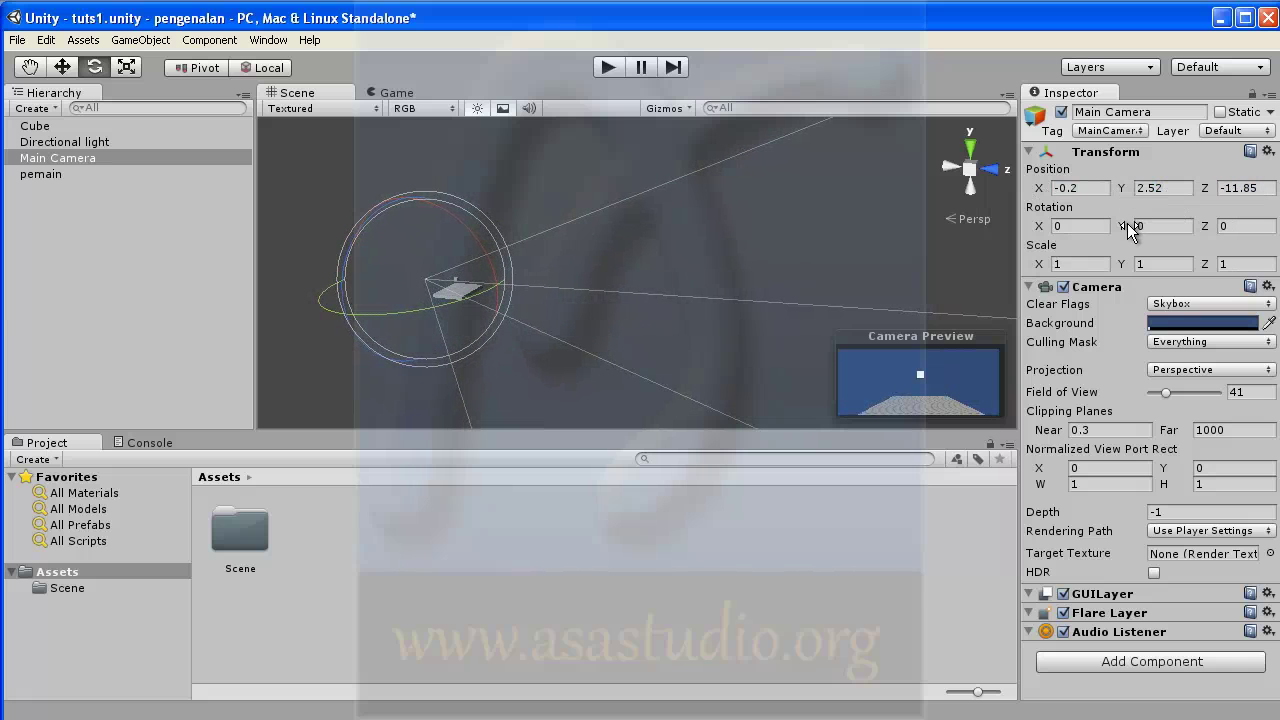
left_click_drag(1135, 228, 1203, 226)
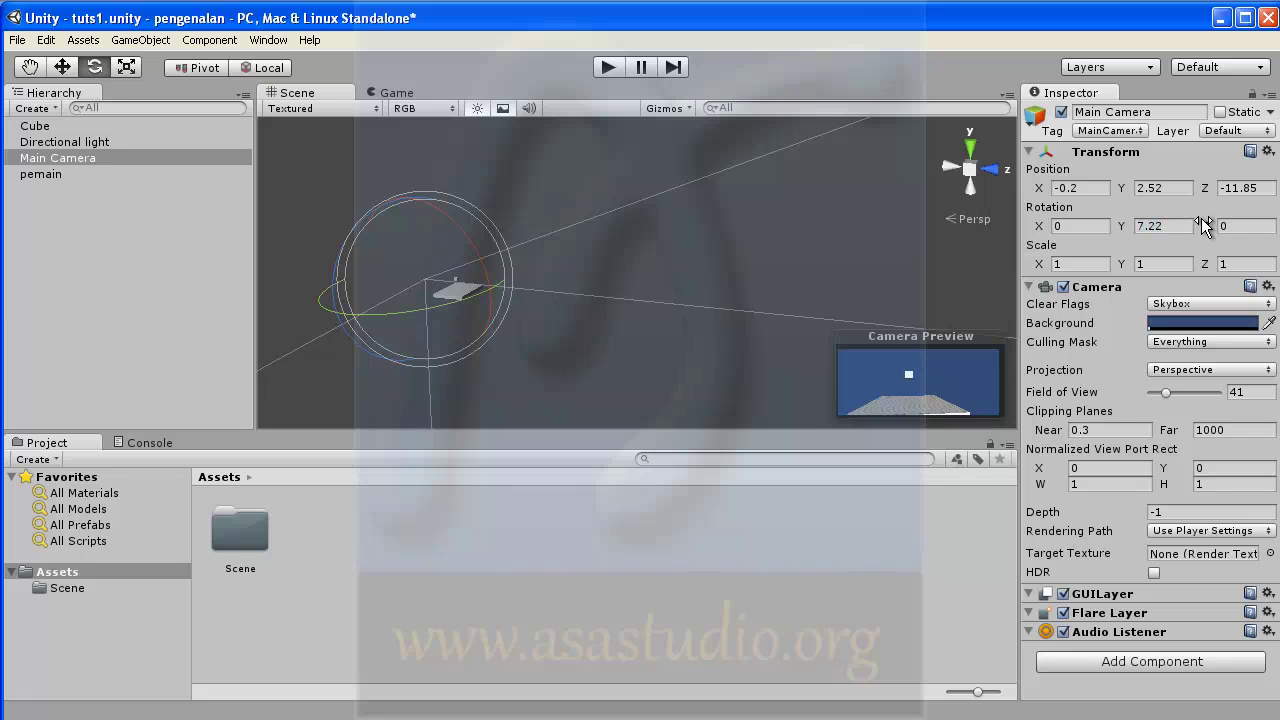
key("ctrl+z")
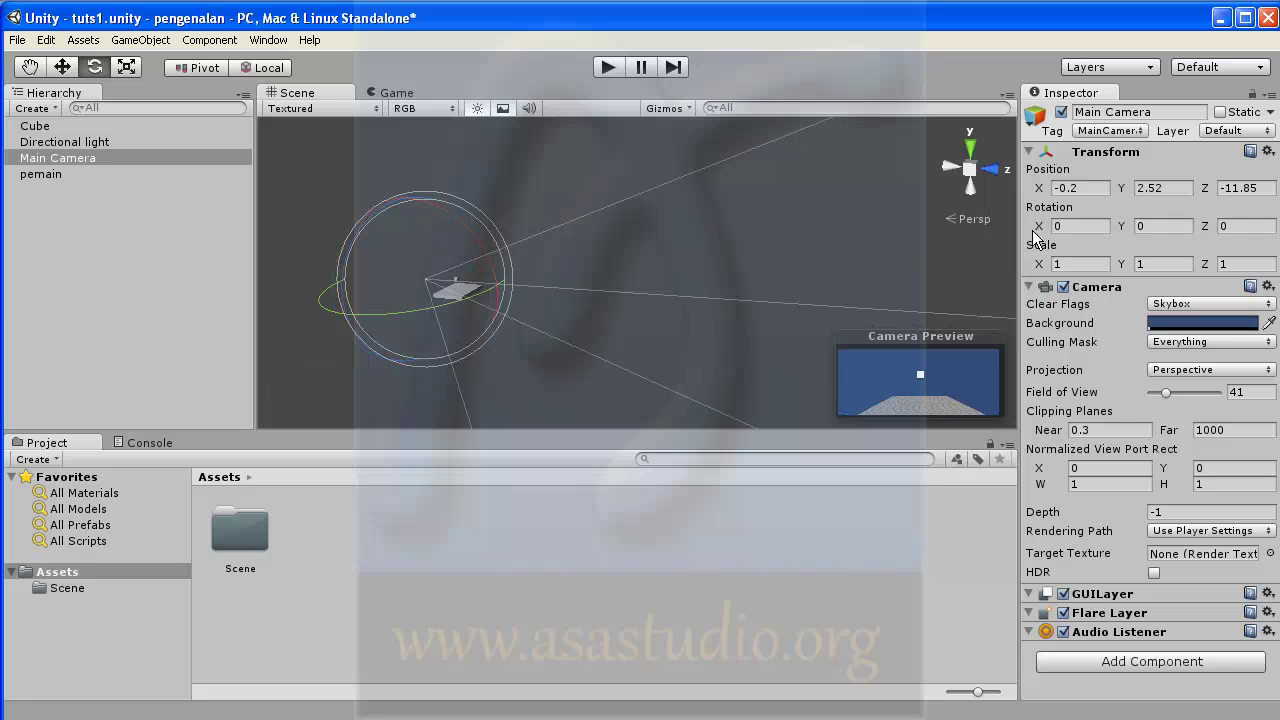
left_click_drag(1041, 228, 1162, 221)
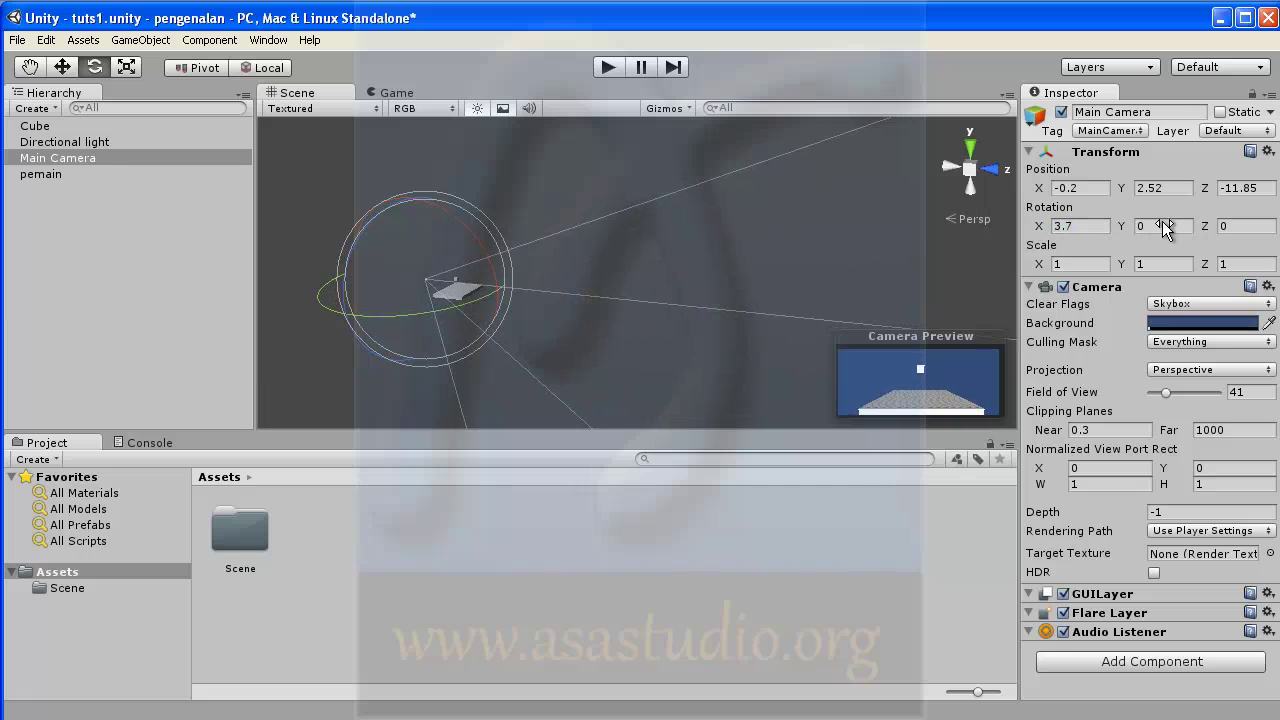
Step: Play-test the scene through the repositioned camera, then stop and frame the ground Cube
left_click(615, 66)
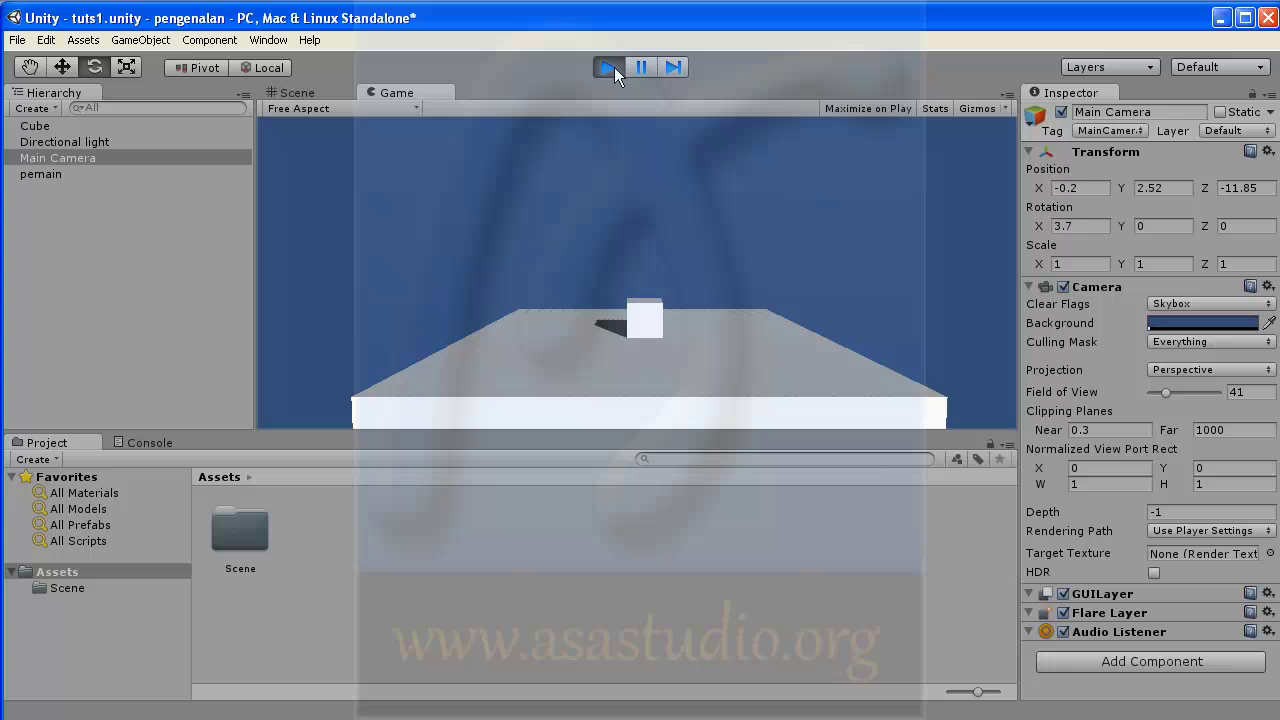
left_click(614, 67)
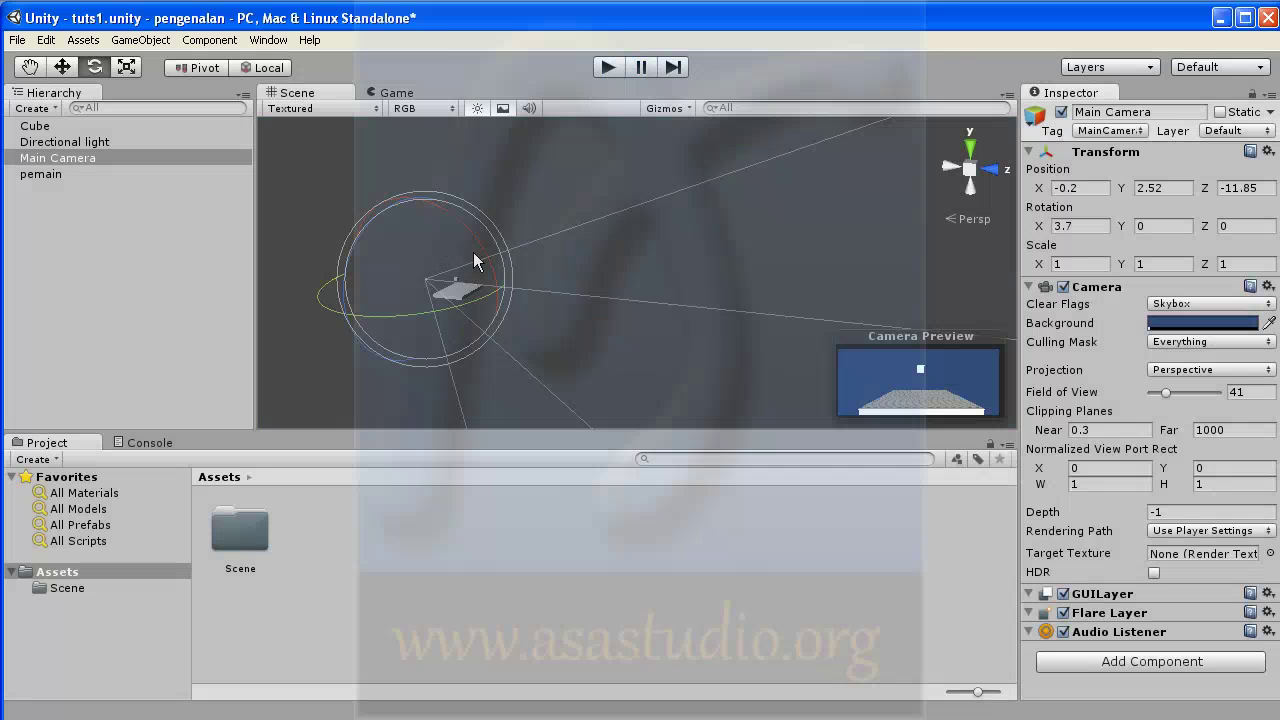
double_click(40, 126)
left_click(643, 215)
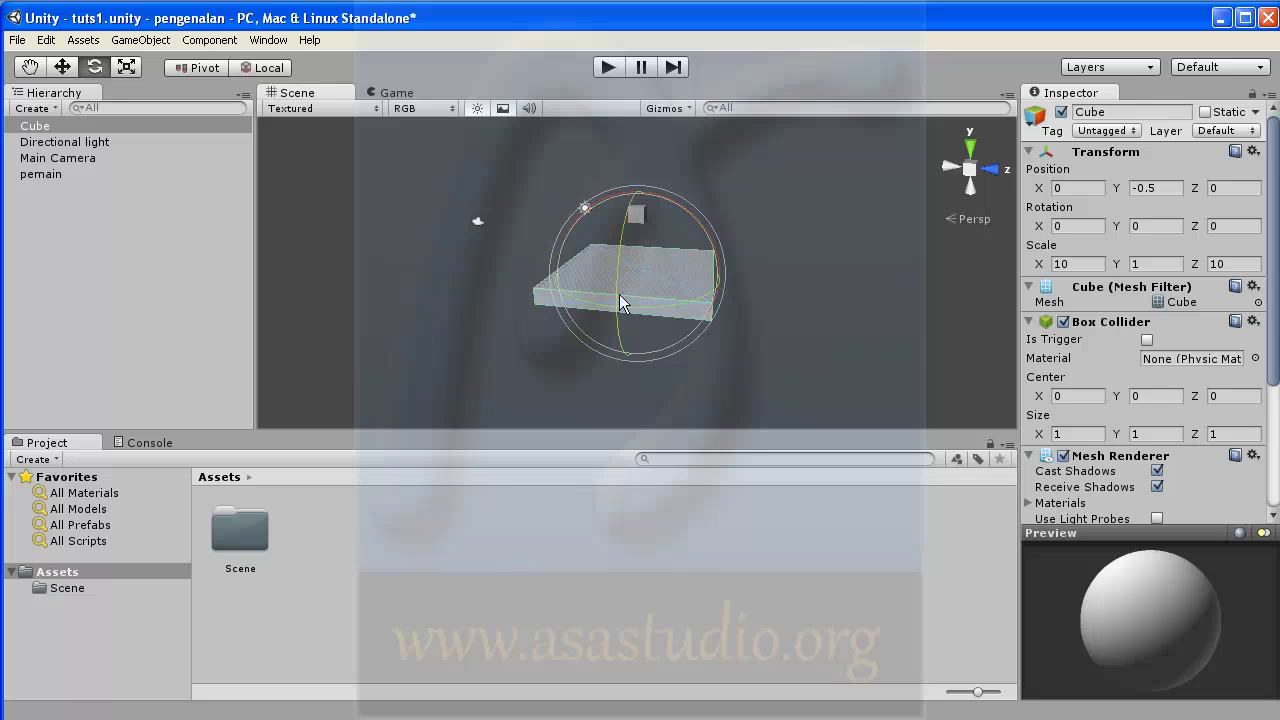
Step: Keep the ground Cube unrotated, tilt pemain 26.9 degrees on Z, and play-test its fall
left_click_drag(614, 305, 686, 244)
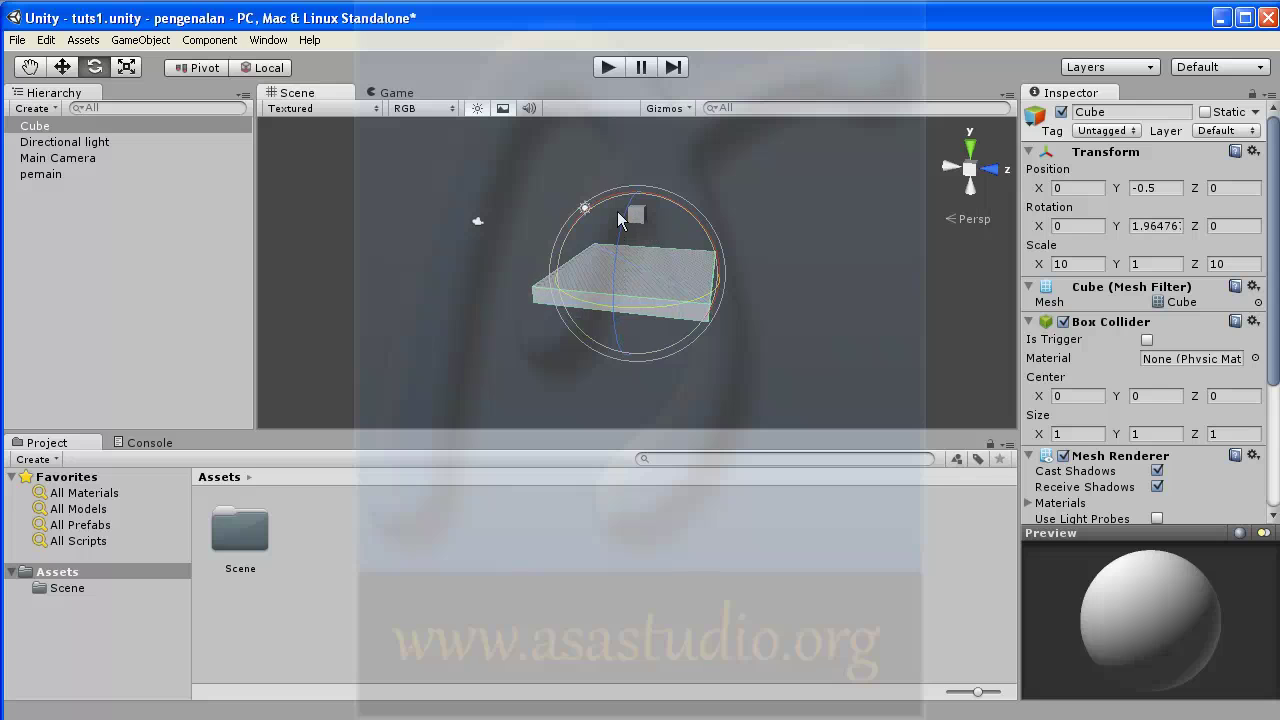
key("ctrl+z")
left_click(45, 178)
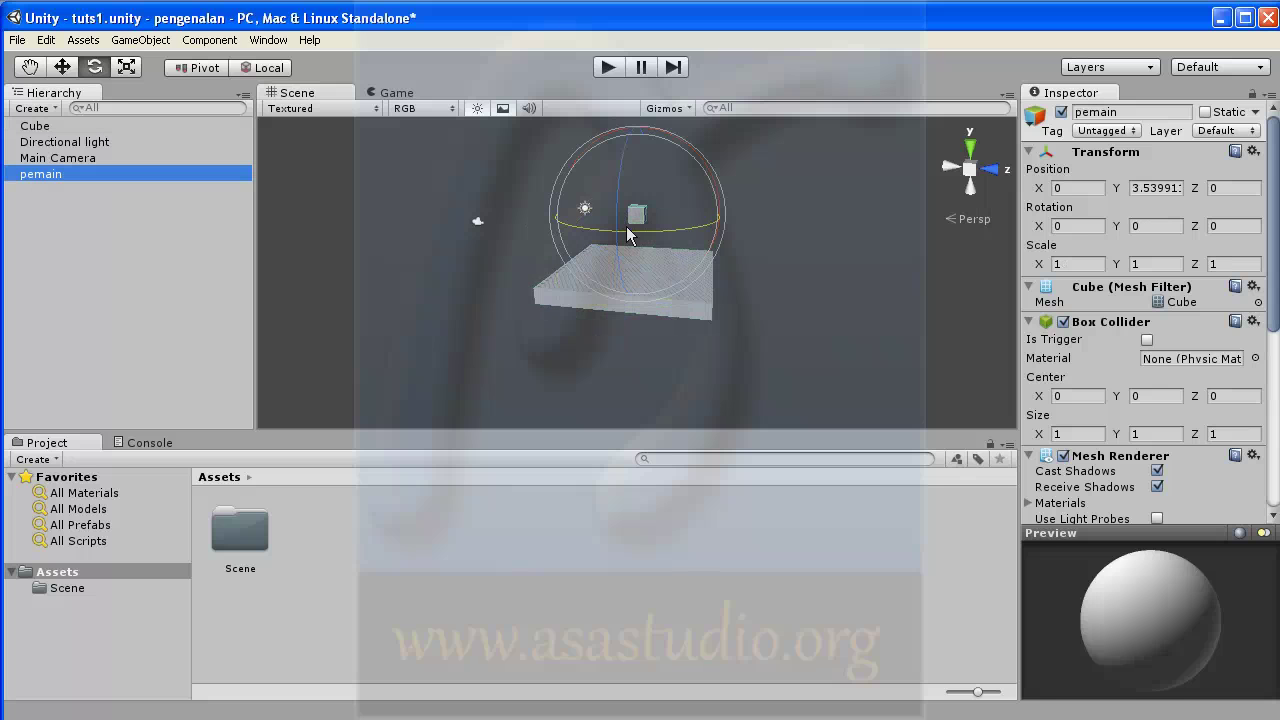
mouse_move(616, 241)
left_mouse_down()
mouse_move(649, 30)
mouse_move(620, 50)
left_mouse_up()
left_click(605, 67)
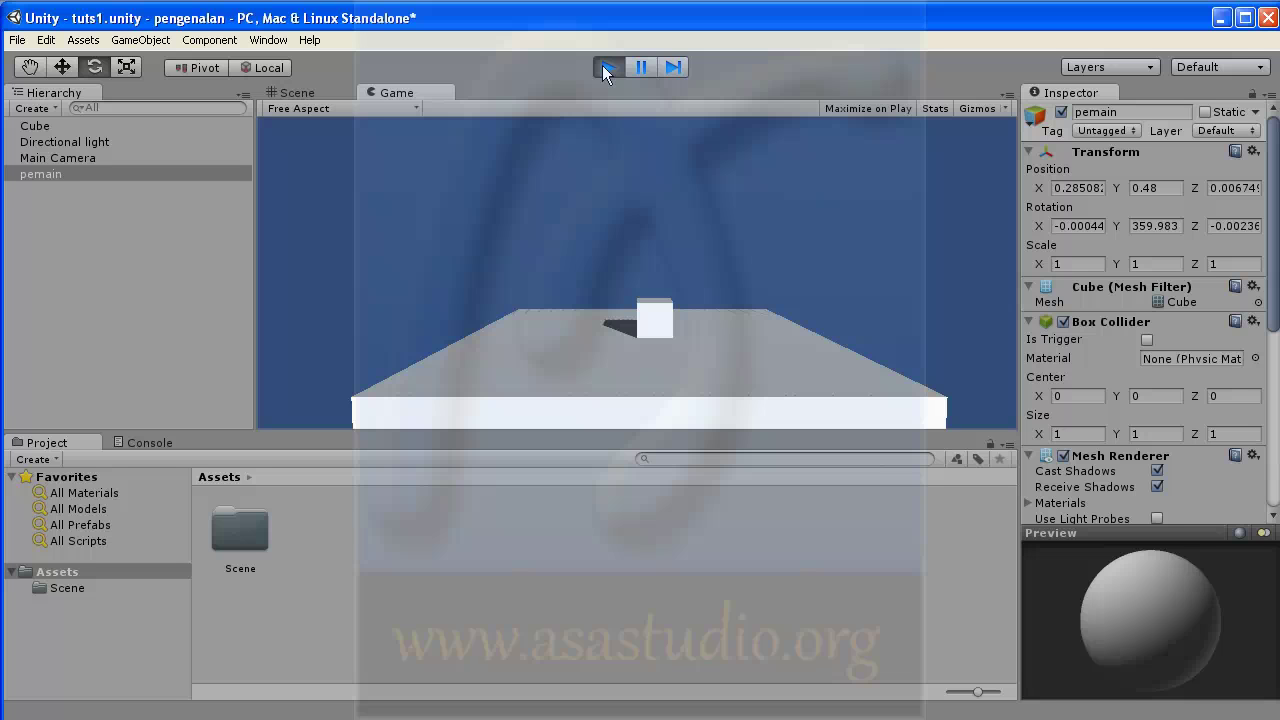
left_click(604, 67)
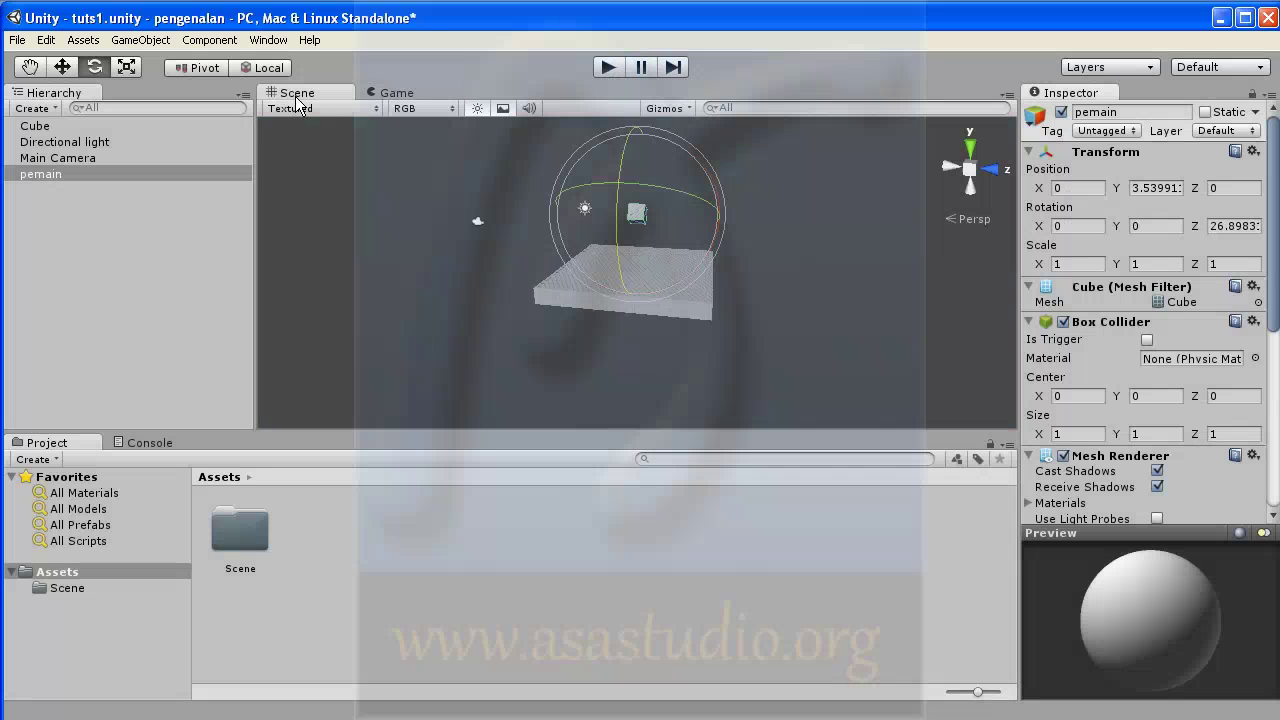
left_click(209, 42)
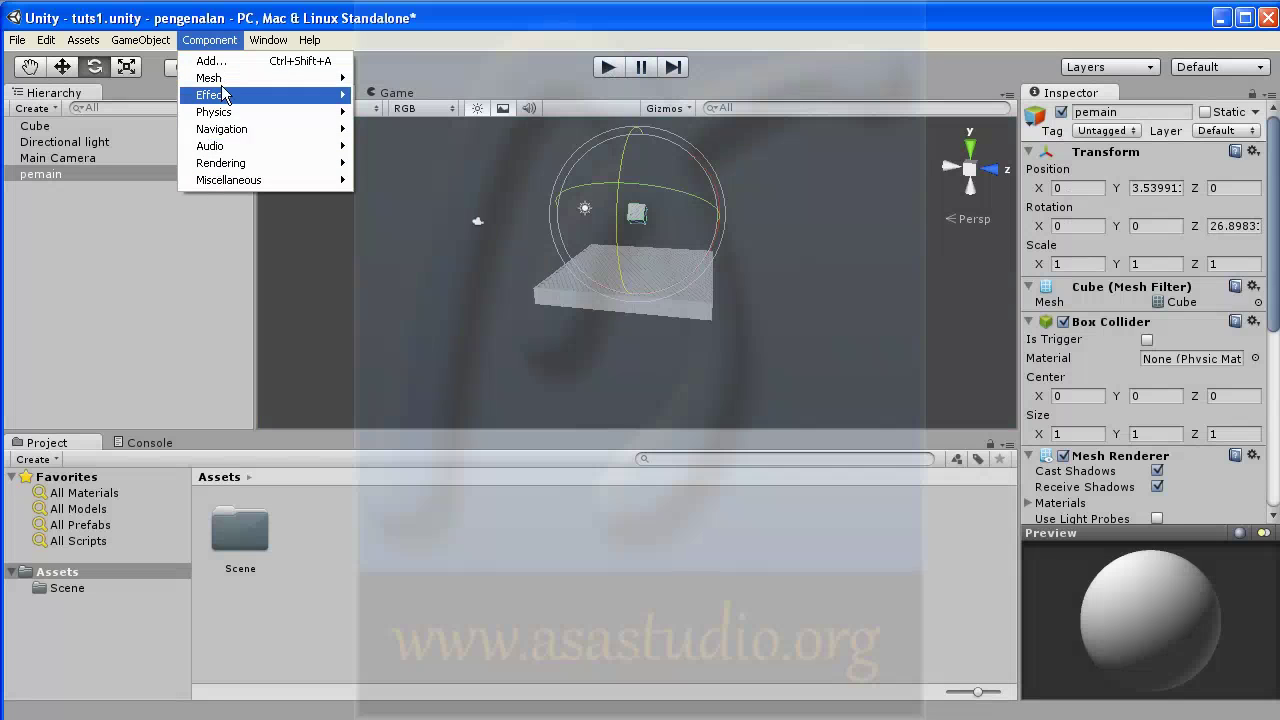
mouse_move(310, 114)
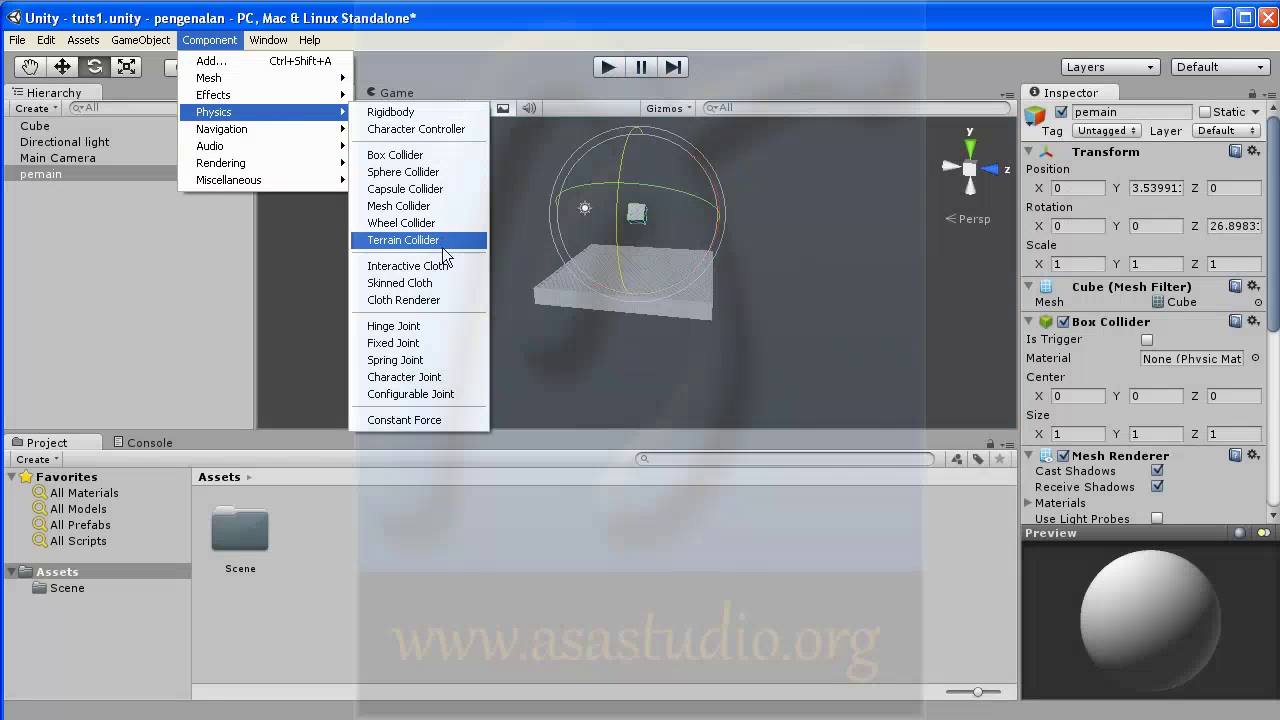
left_click(471, 18)
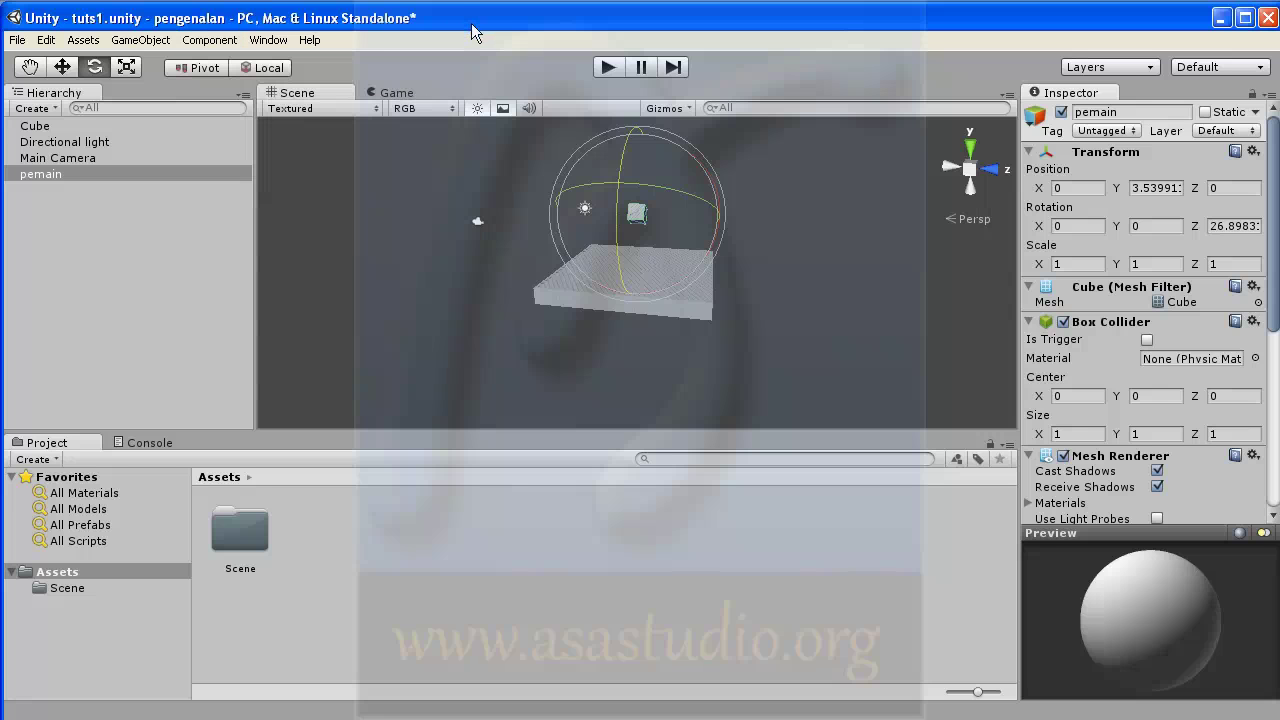